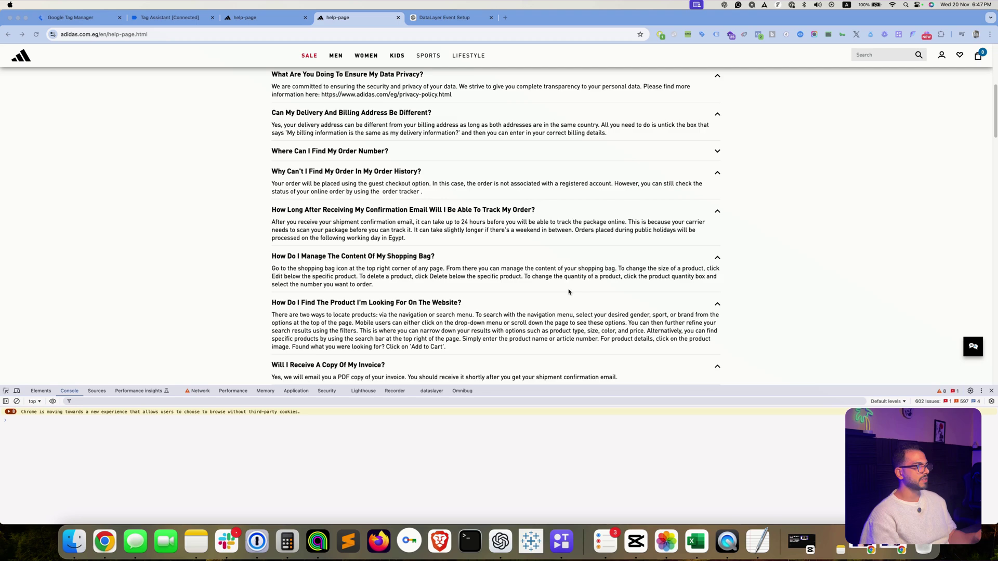
# Expand the 'Where Can I Find My Order Number?' FAQ answer, then switch to the DataLayer Event Setup chat.
pyautogui.scroll(1, 567, 271)
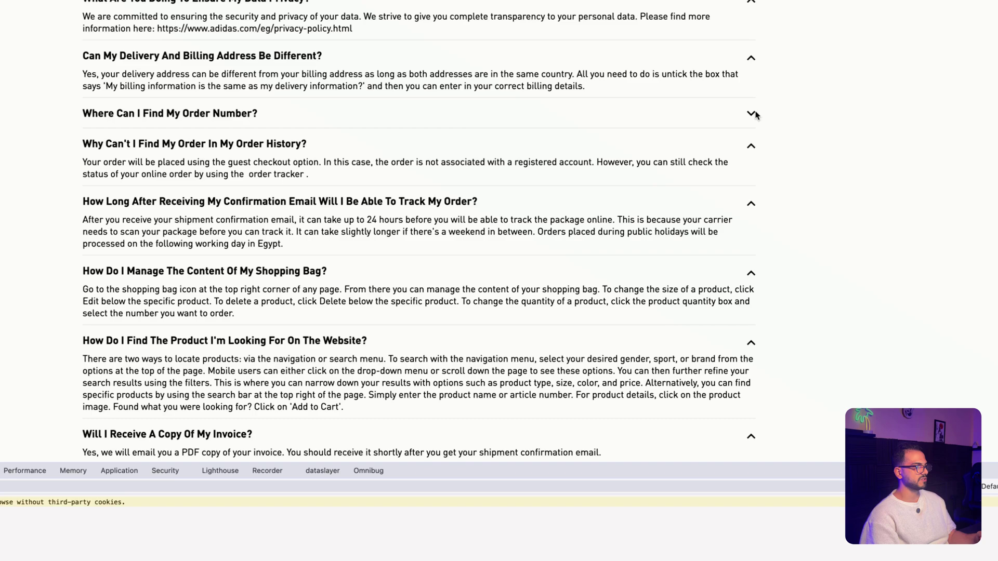
pyautogui.click(753, 114)
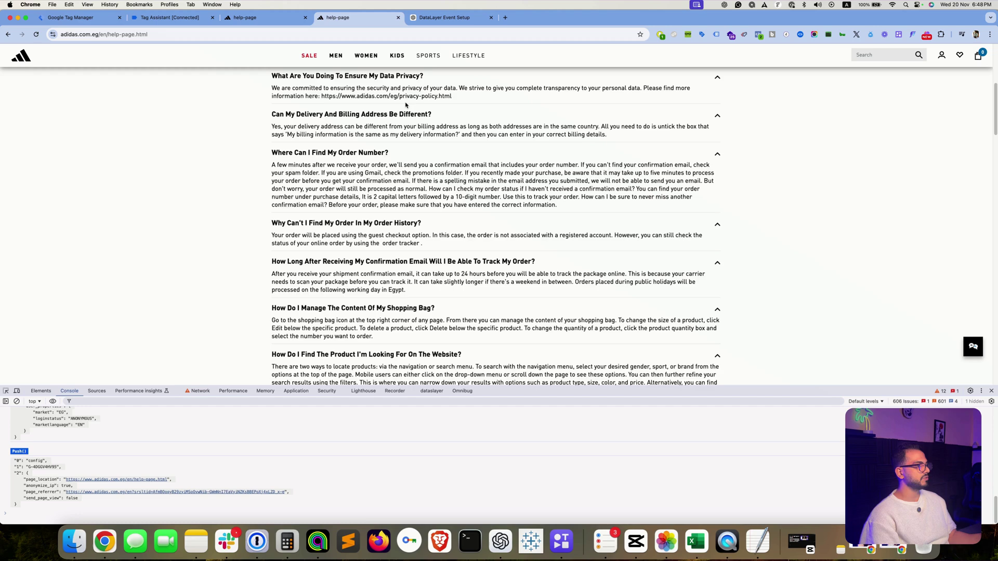
pyautogui.click(443, 19)
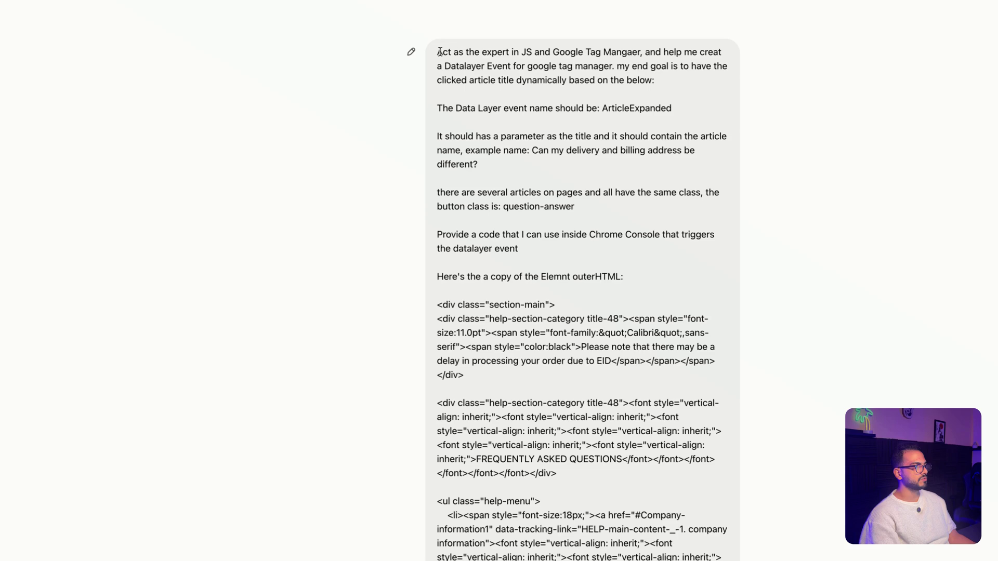
# Select the prompt's ArticleExpanded requirement paragraphs and its sample HTML, then return to the adidas help page.
pyautogui.moveTo(446, 58); pyautogui.dragTo(626, 270)
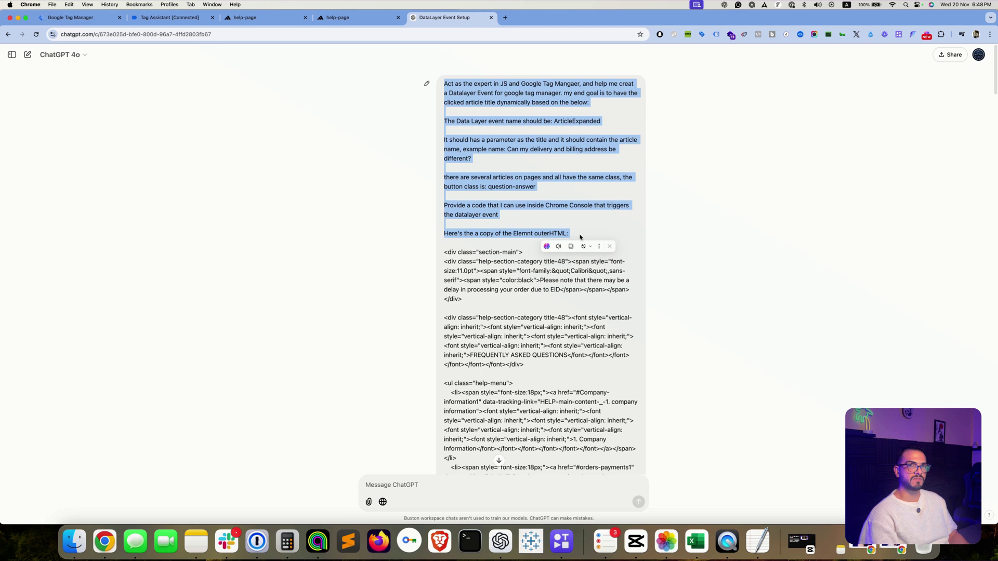
pyautogui.click(452, 260)
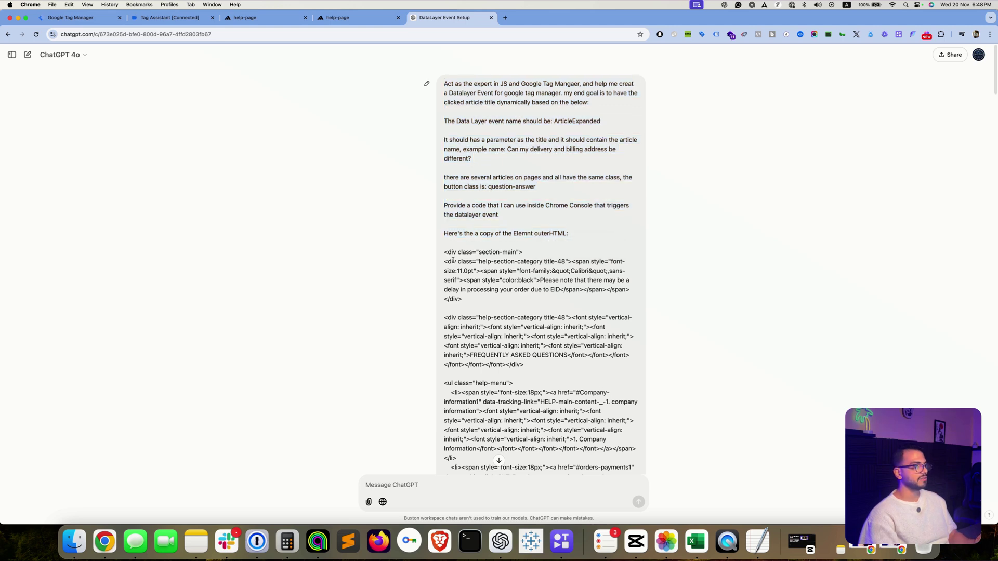
pyautogui.moveTo(445, 255); pyautogui.dragTo(484, 346)
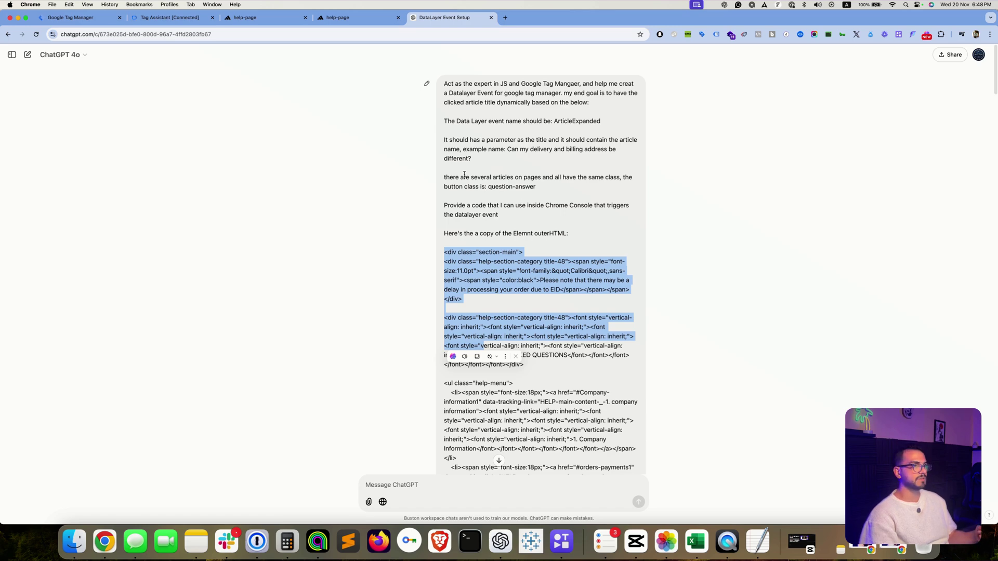
pyautogui.click(338, 17)
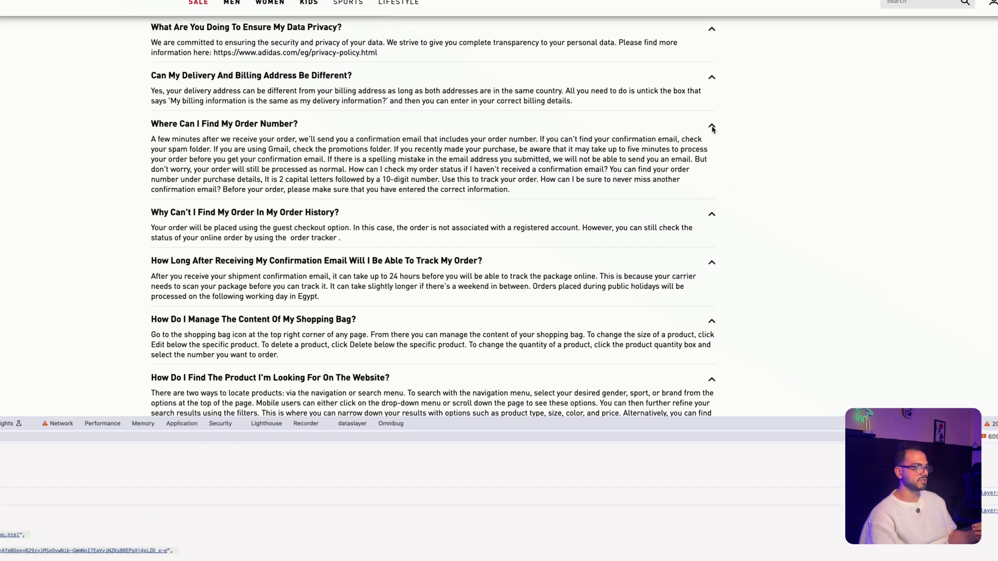
# Inspect the FAQ item's markup and locate the orders-payments2 question-answer div in Elements.
pyautogui.rightClick(717, 155)
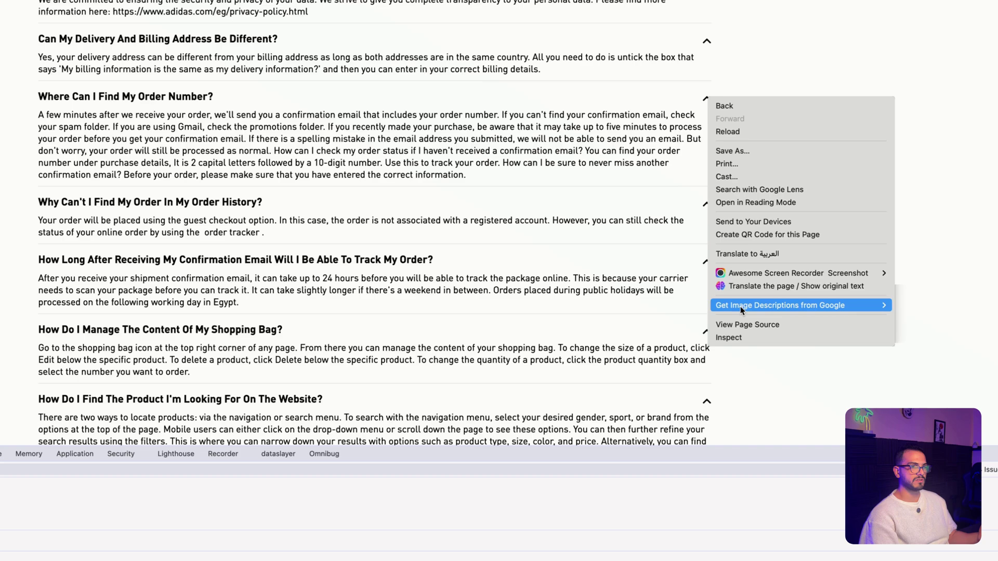
pyautogui.click(740, 339)
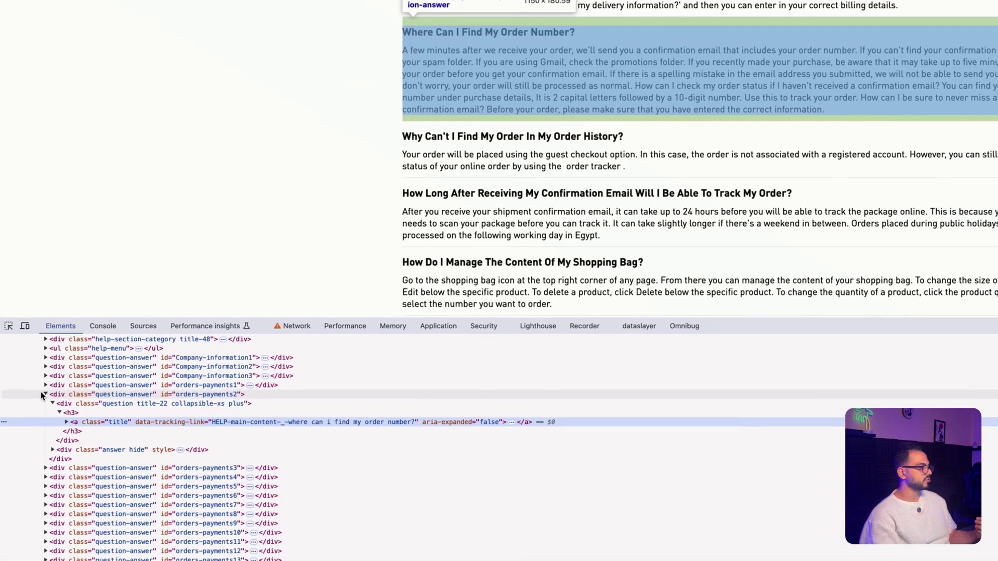
pyautogui.click(32, 397)
pyautogui.click(45, 394)
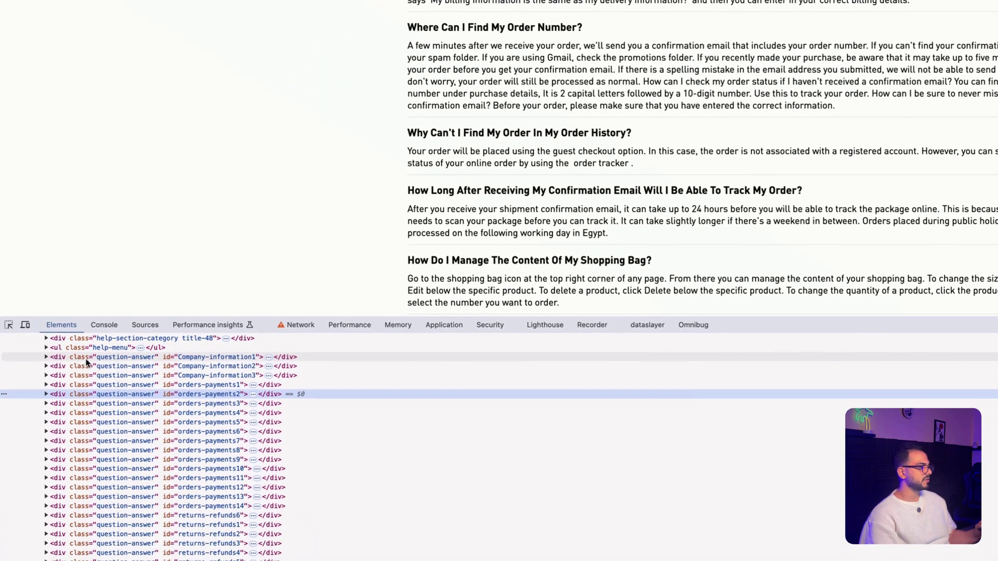
pyautogui.scroll(1, 97, 377)
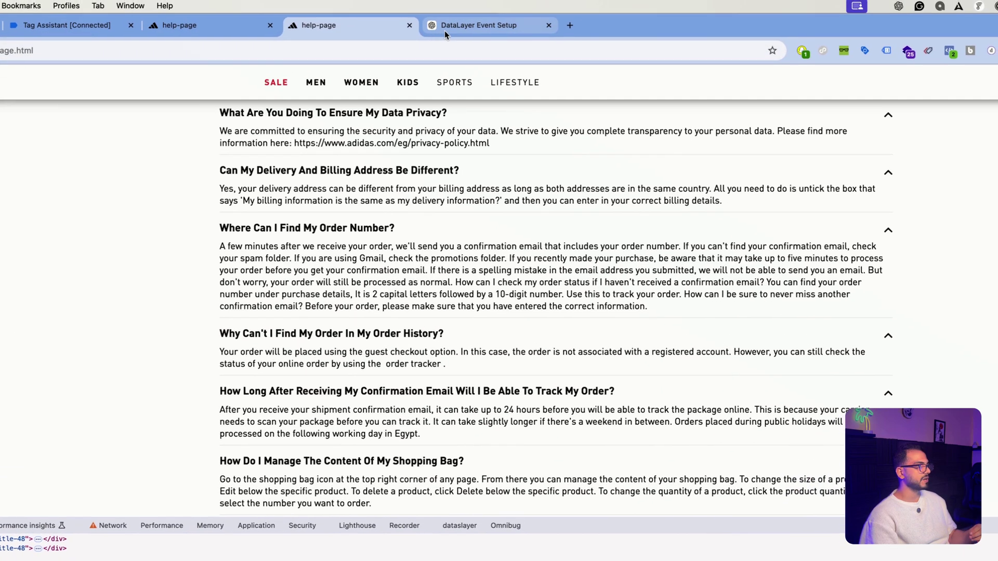
# Select the question-answer class name in the prompt, then copy the div.section-main container's HTML from Elements.
pyautogui.click(445, 28)
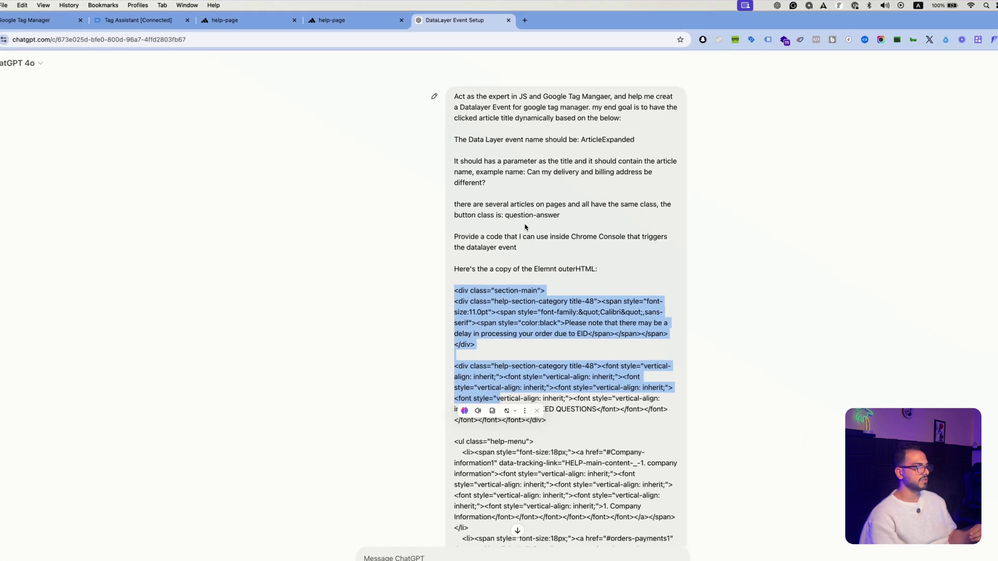
pyautogui.moveTo(544, 187); pyautogui.dragTo(488, 185)
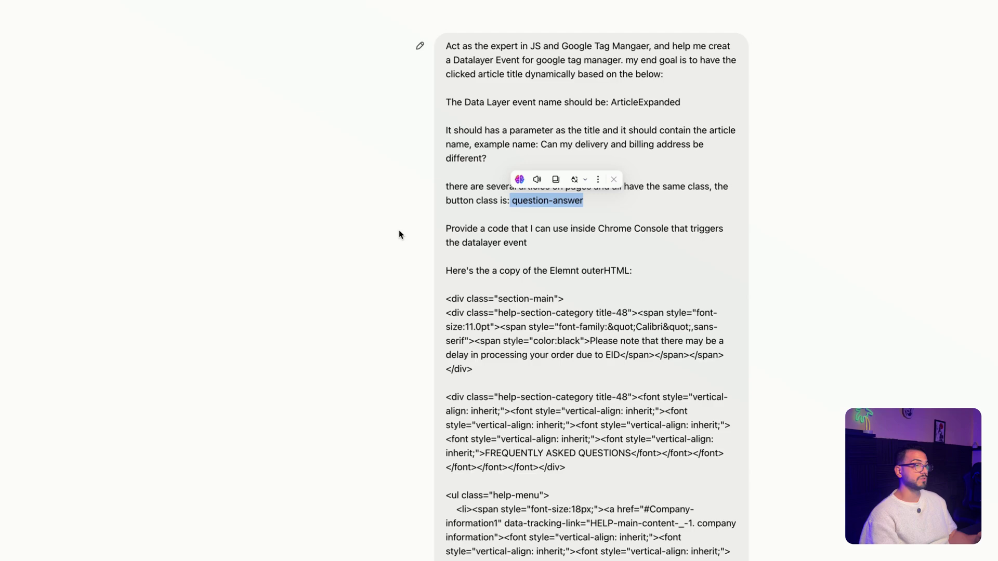
pyautogui.click(341, 29)
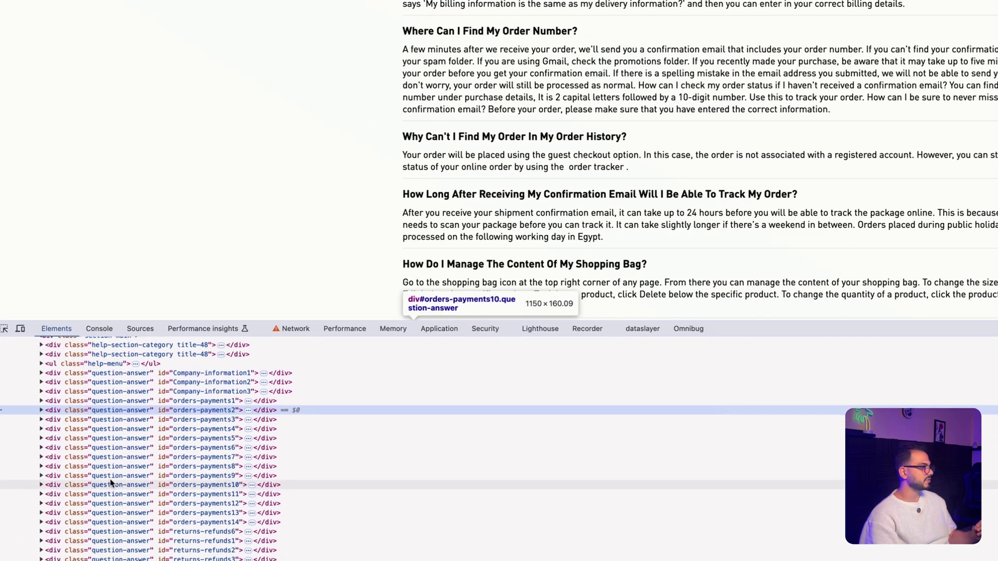
pyautogui.scroll(5, 79, 478)
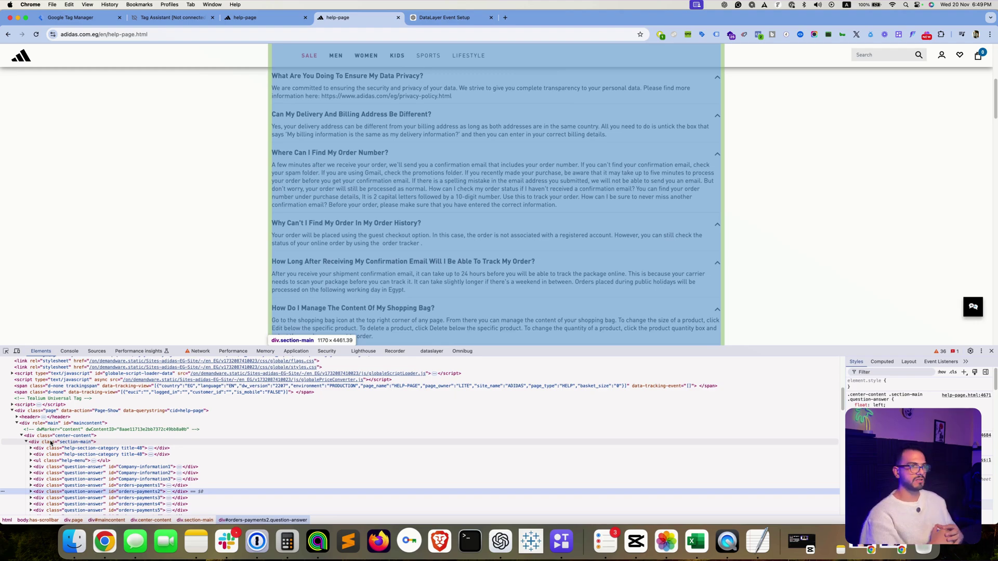
pyautogui.click(51, 443)
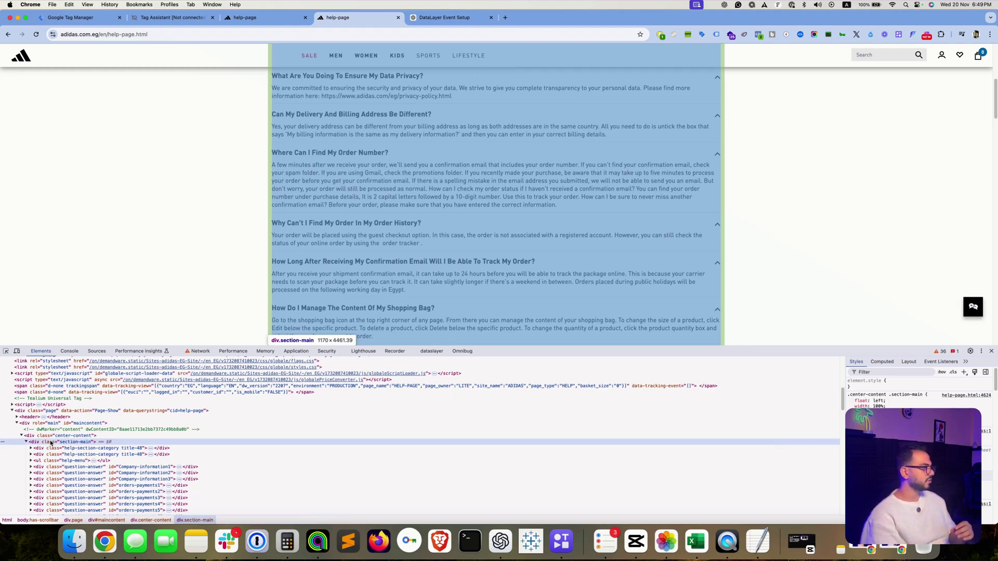
pyautogui.rightClick(50, 442)
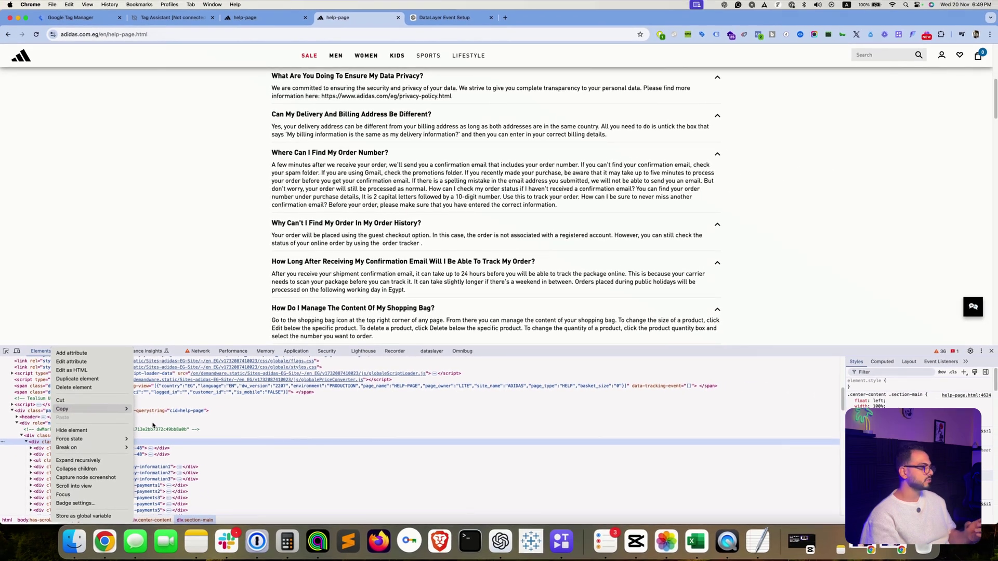
pyautogui.click(153, 425)
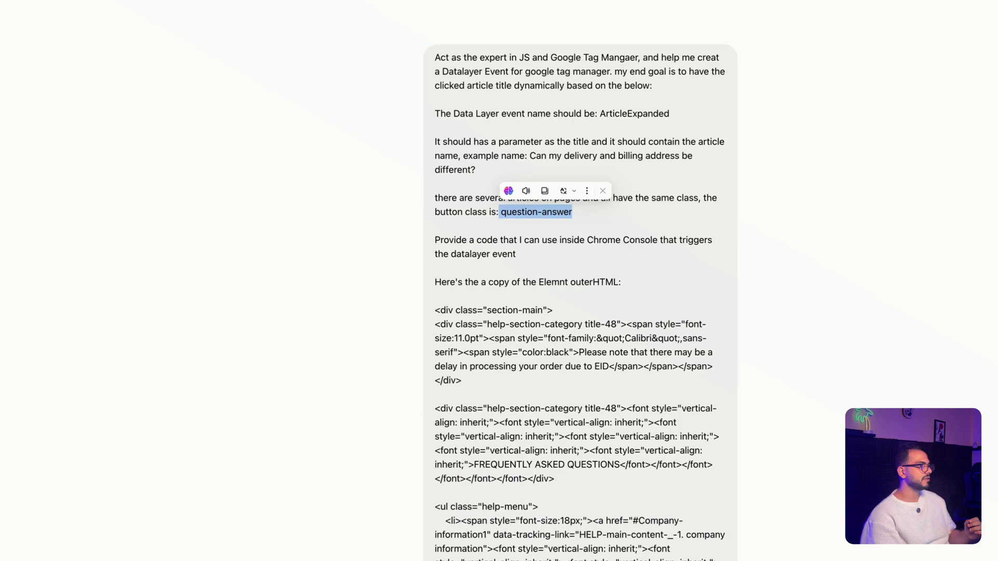
# Scroll to ChatGPT's ArticleExpanded JavaScript reply and copy its code block.
pyautogui.click(440, 250)
pyautogui.moveTo(440, 250); pyautogui.dragTo(491, 401)
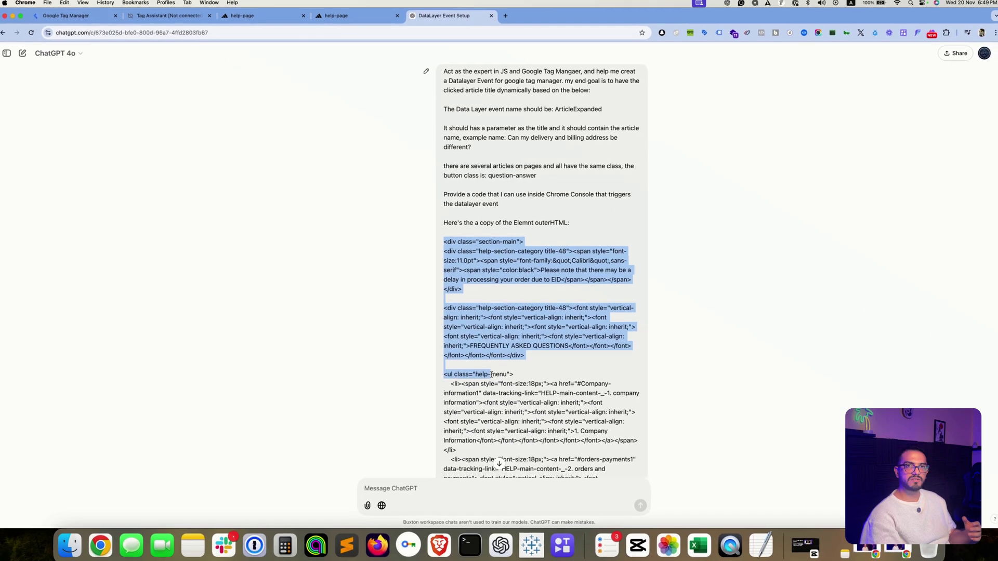
pyautogui.scroll(-5, 494, 402)
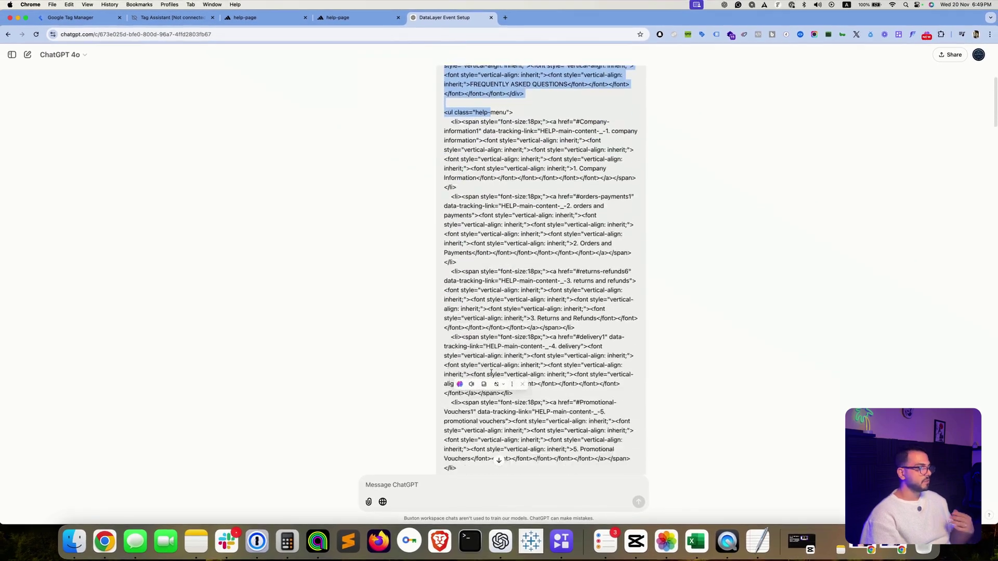
pyautogui.scroll(-15, 491, 372)
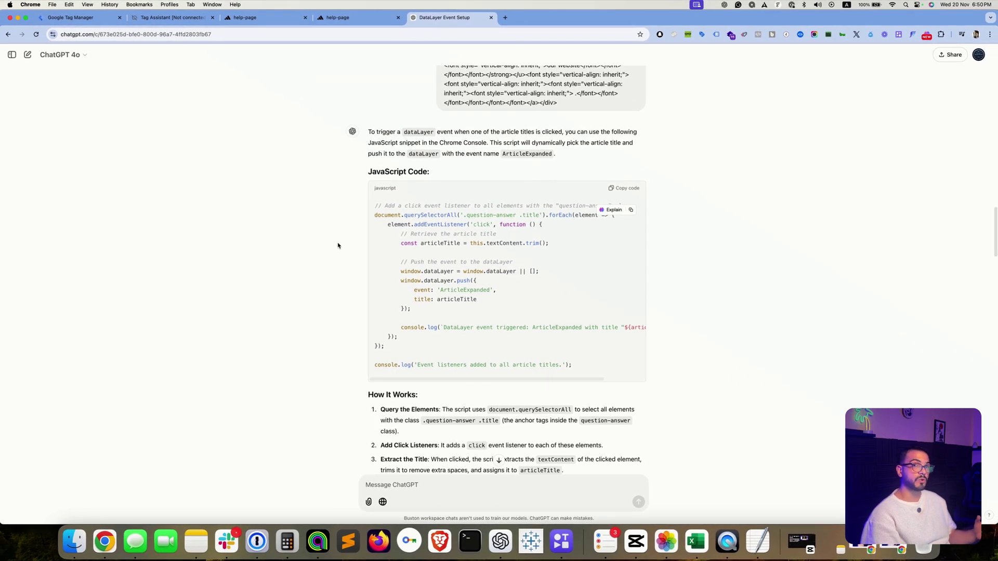
pyautogui.click(621, 188)
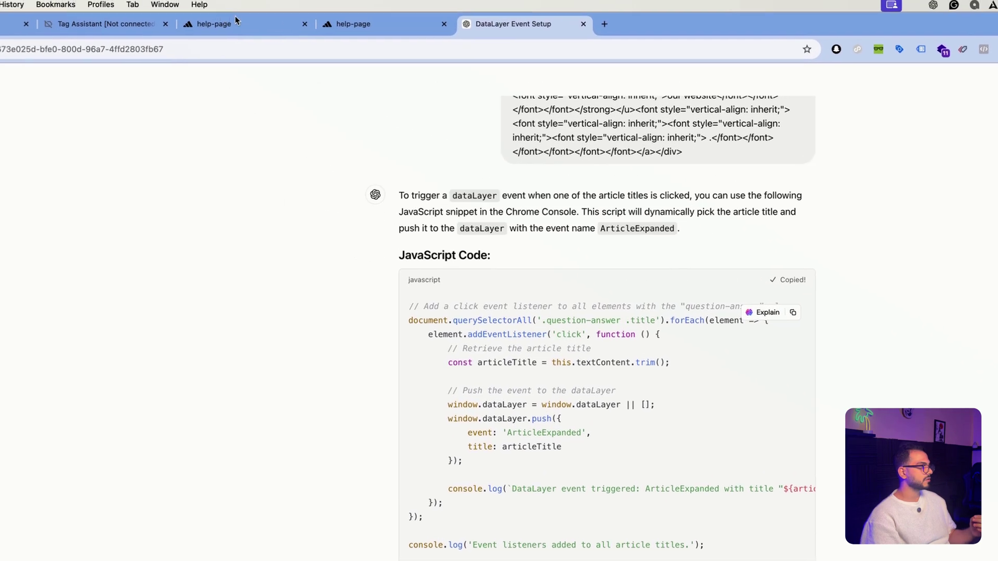
pyautogui.click(379, 33)
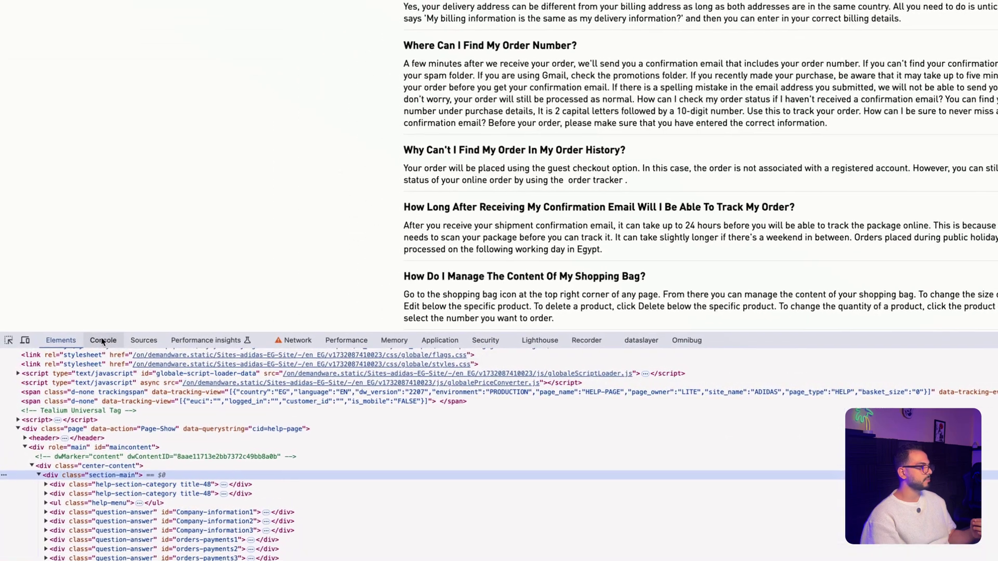
# Clear the DevTools console, then paste and run the ArticleExpanded click-listener snippet.
pyautogui.click(68, 353)
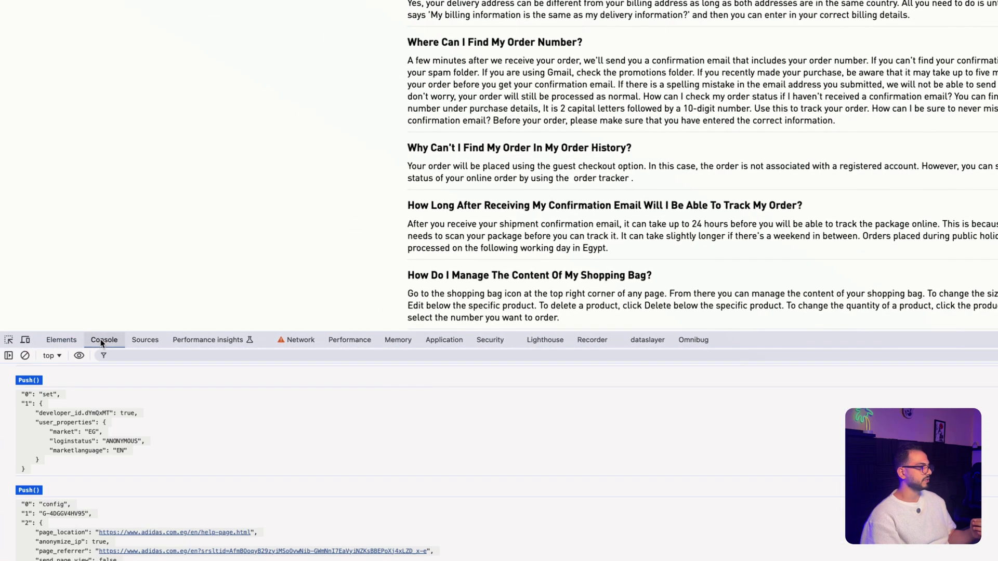
pyautogui.click(24, 357)
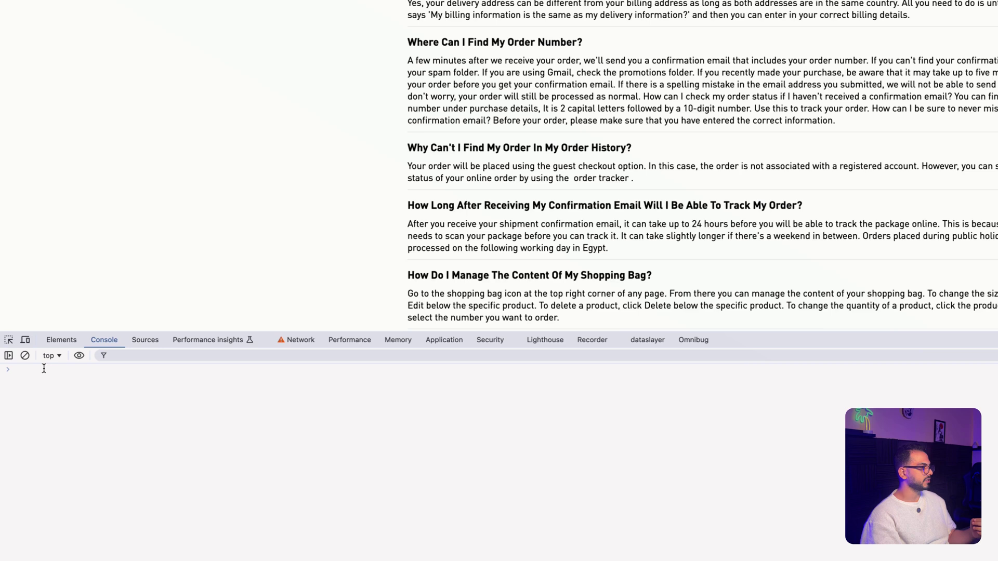
pyautogui.click(41, 375)
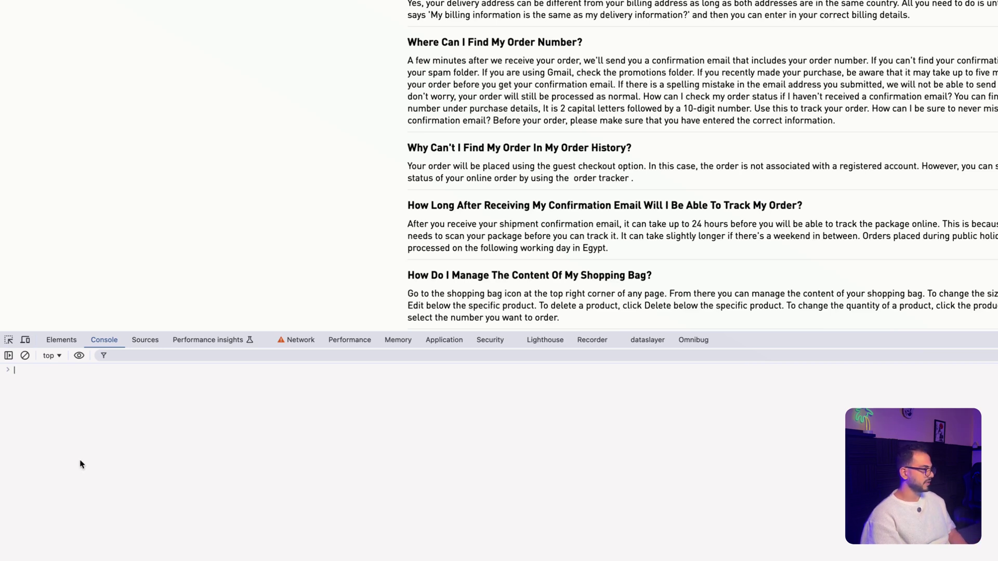
pyautogui.press('super+v')
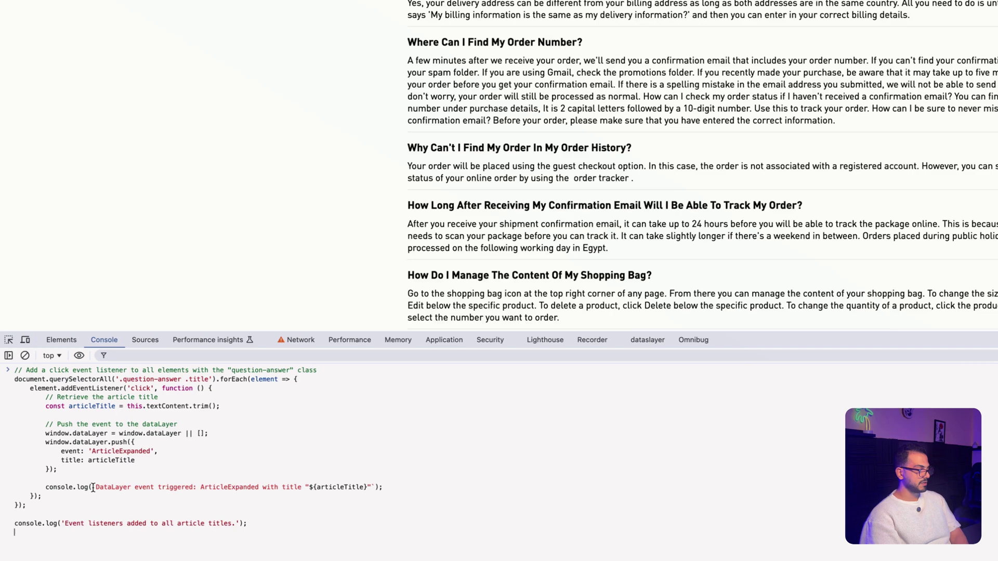
pyautogui.press('Return')
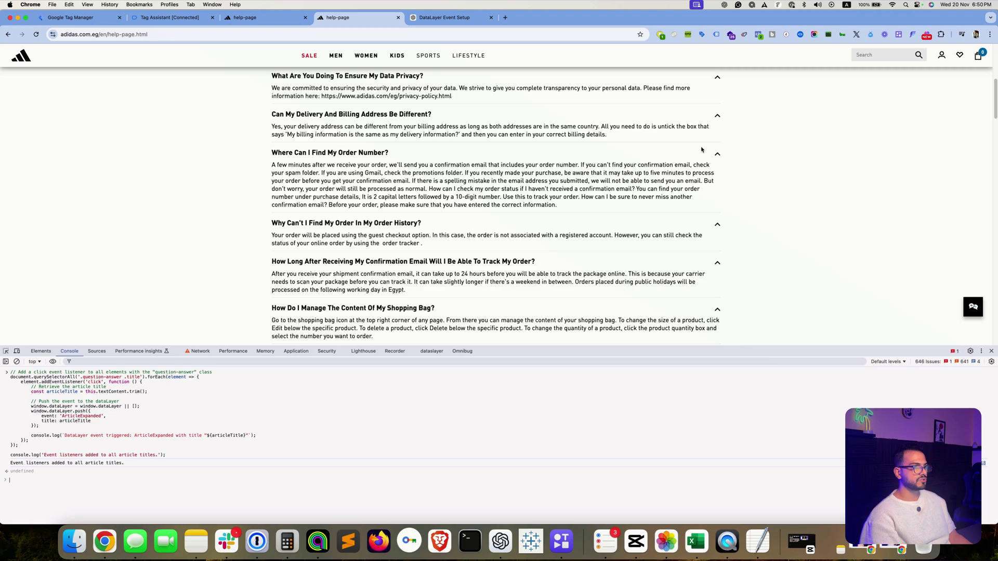
# Collapse and re-expand 'Can I Get A VAT Invoice?' and check the console's ArticleExpanded push logs.
pyautogui.scroll(2, 701, 150)
pyautogui.scroll(2, 707, 159)
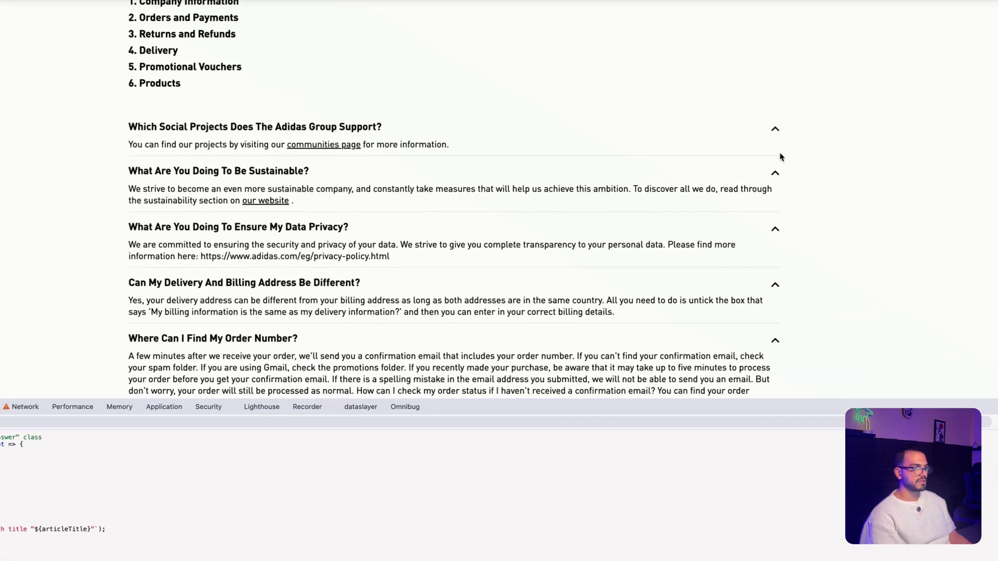
pyautogui.scroll(-10, 780, 157)
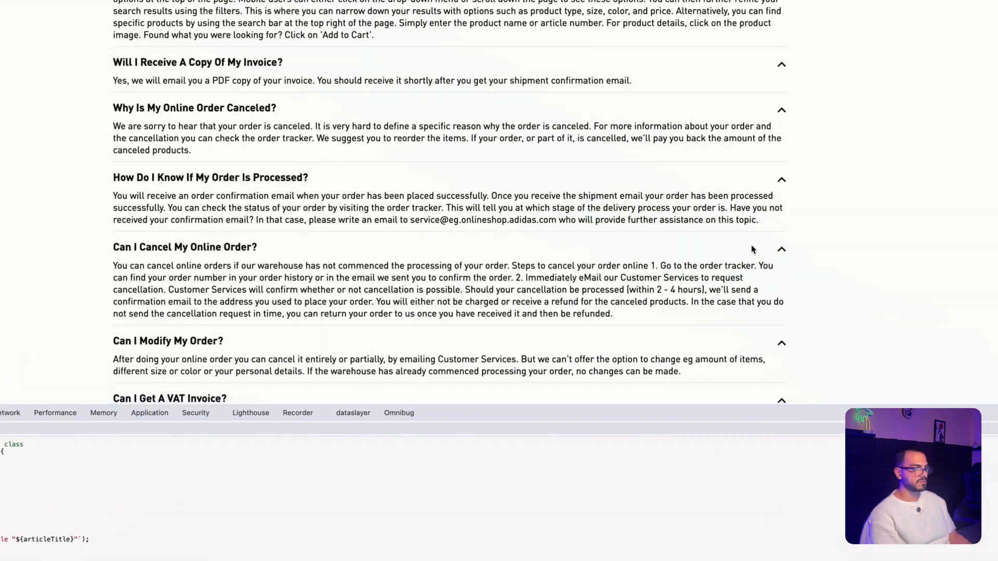
pyautogui.scroll(-3, 752, 249)
pyautogui.click(781, 276)
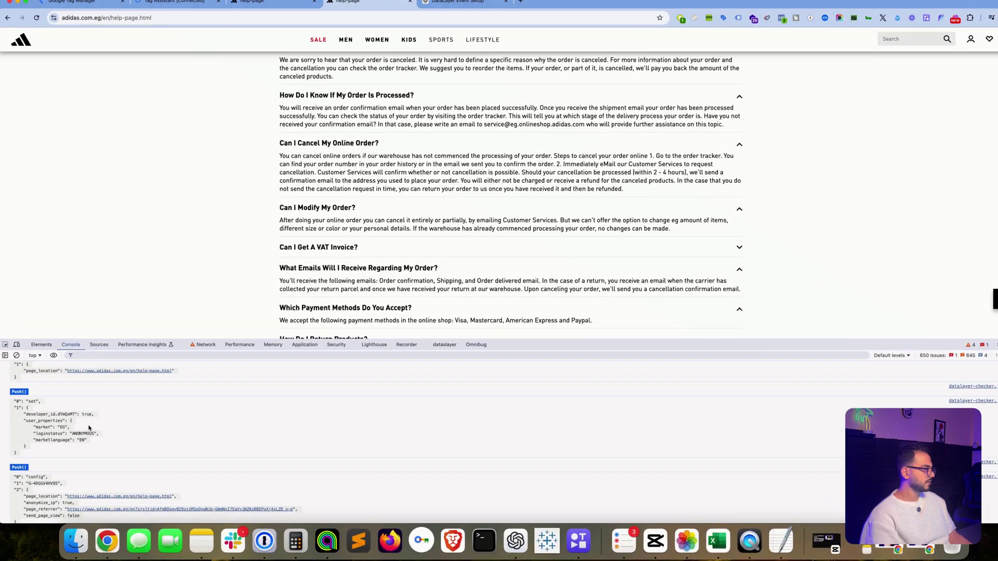
pyautogui.scroll(5, 75, 432)
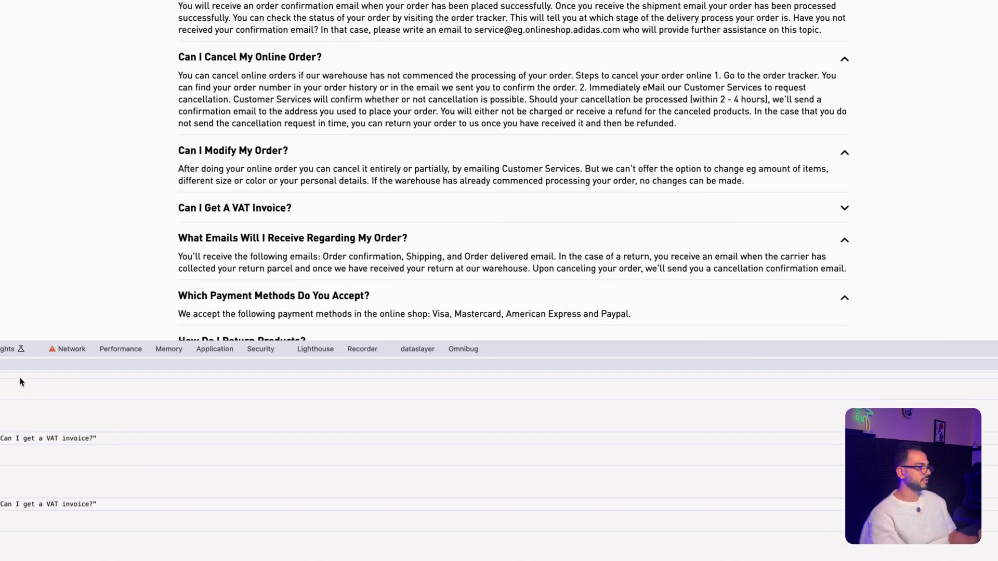
pyautogui.click(754, 240)
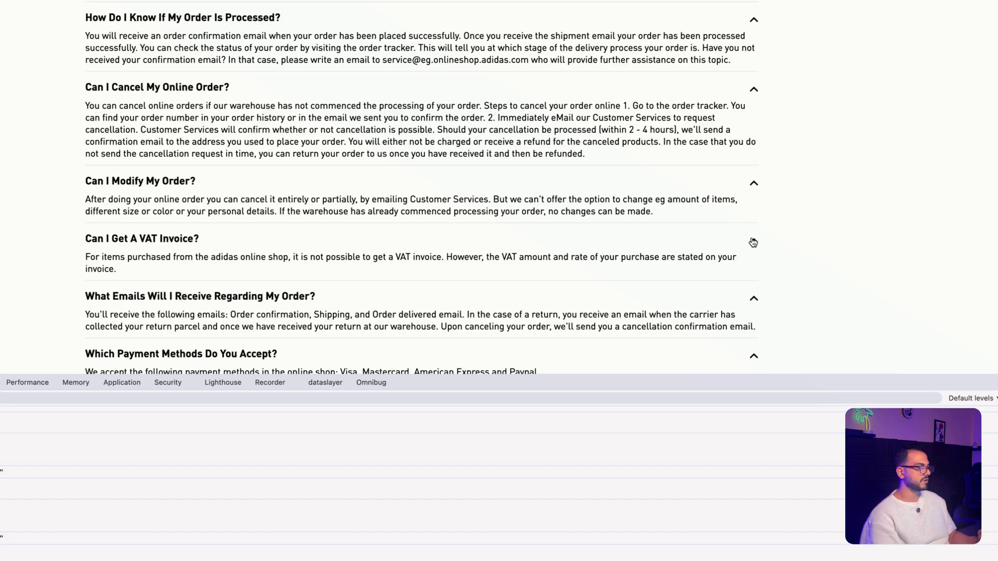
pyautogui.scroll(-3, 404, 446)
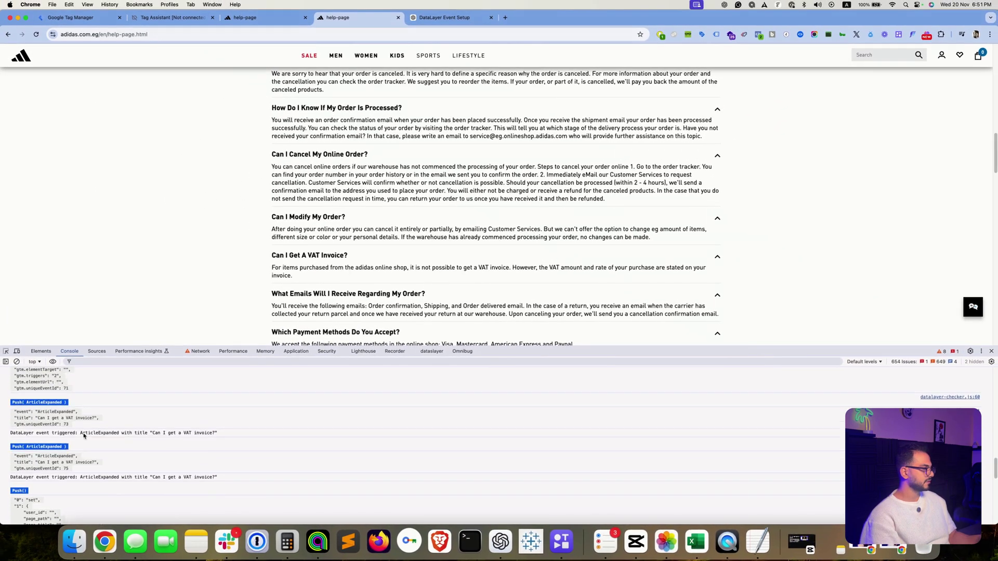
pyautogui.scroll(-2, 83, 435)
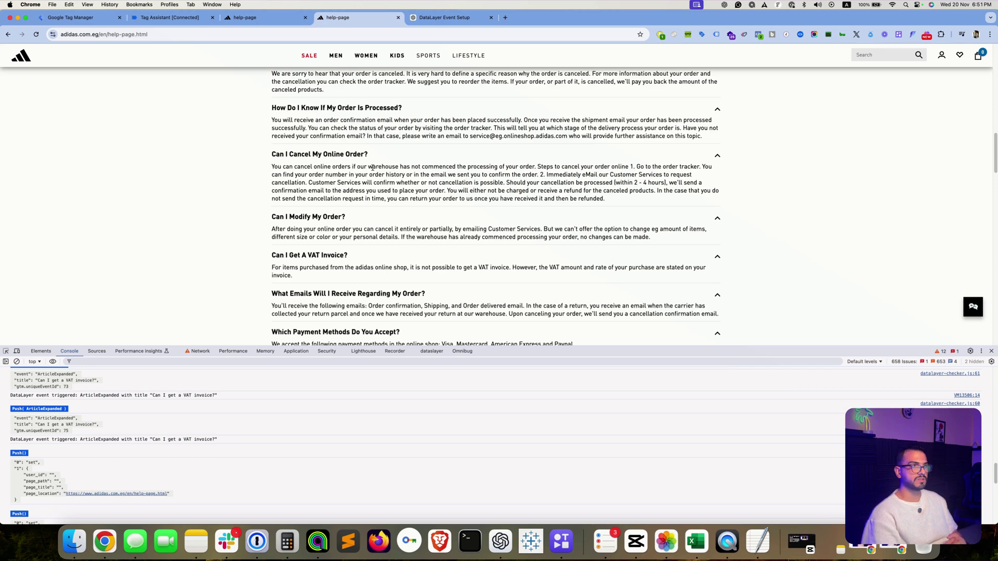
# Scroll the DataLayer Event Setup chat to the GTM 'Custom HTML – ArticleExpanded' tag steps and script.
pyautogui.click(459, 20)
pyautogui.scroll(-3, 494, 185)
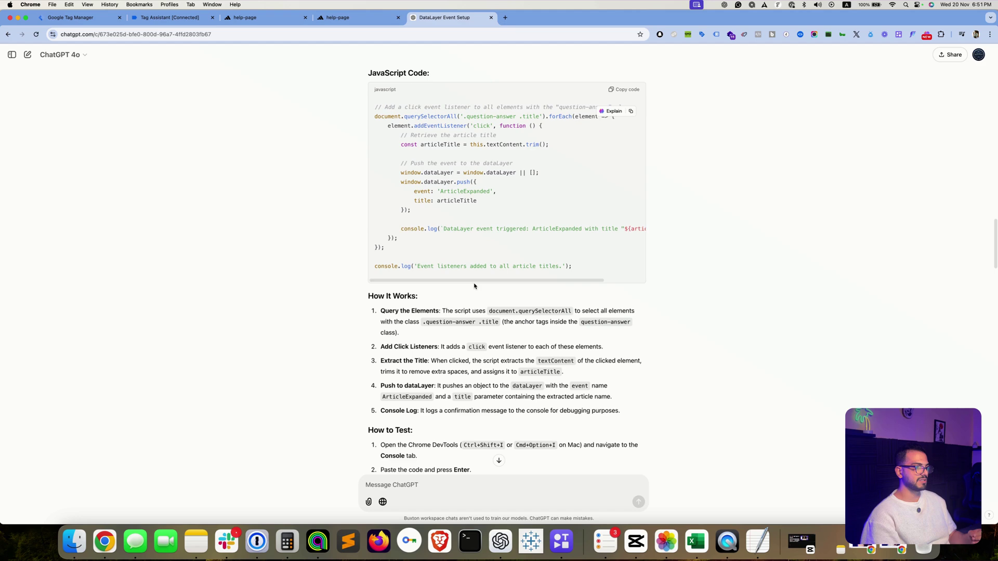
pyautogui.scroll(-3, 479, 267)
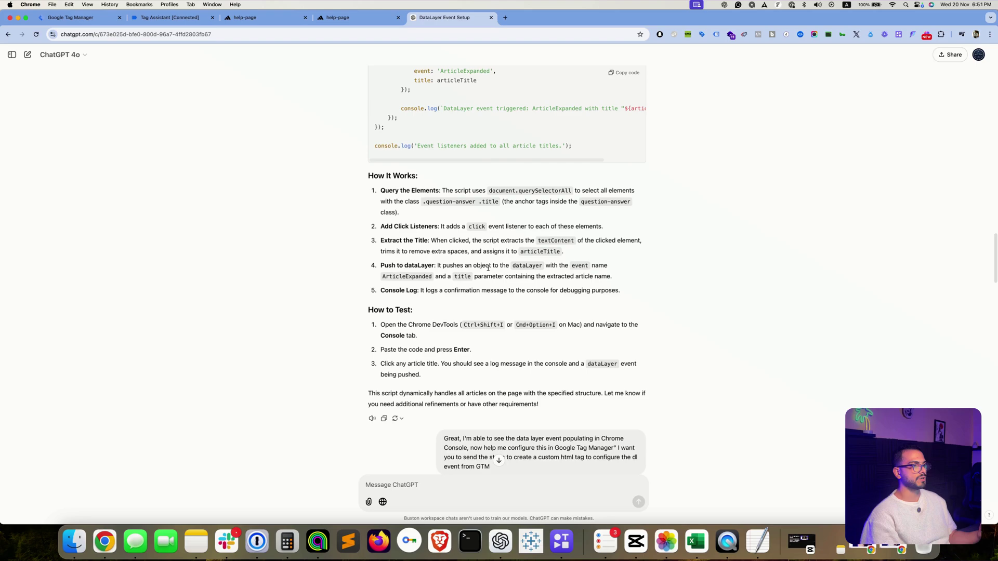
pyautogui.scroll(-5, 488, 267)
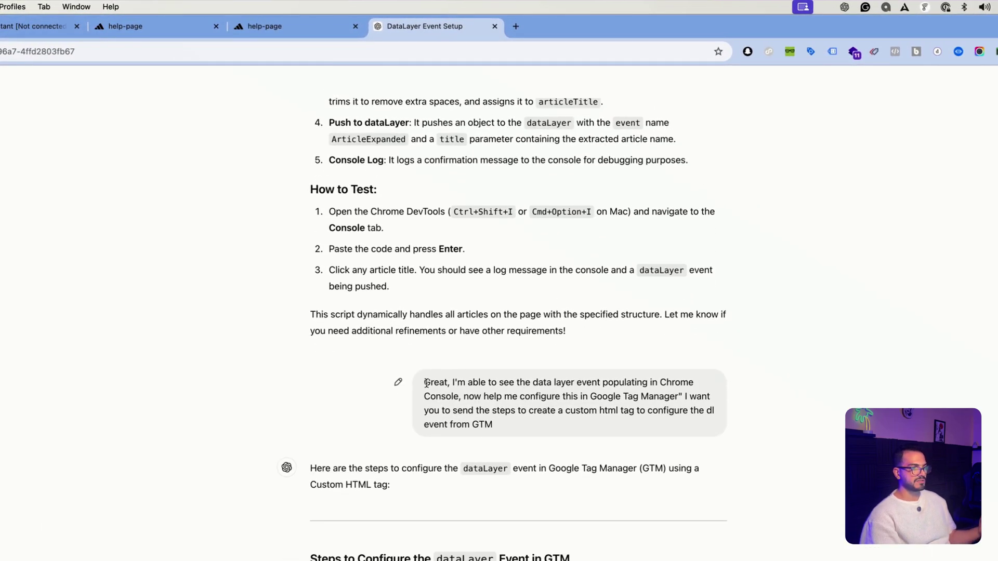
pyautogui.scroll(-6, 457, 395)
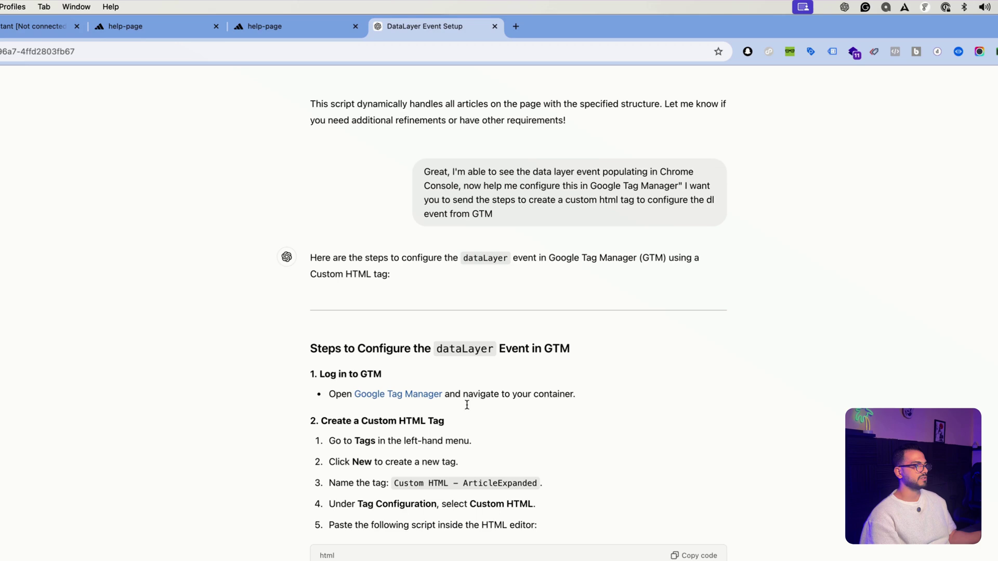
pyautogui.scroll(-4, 469, 429)
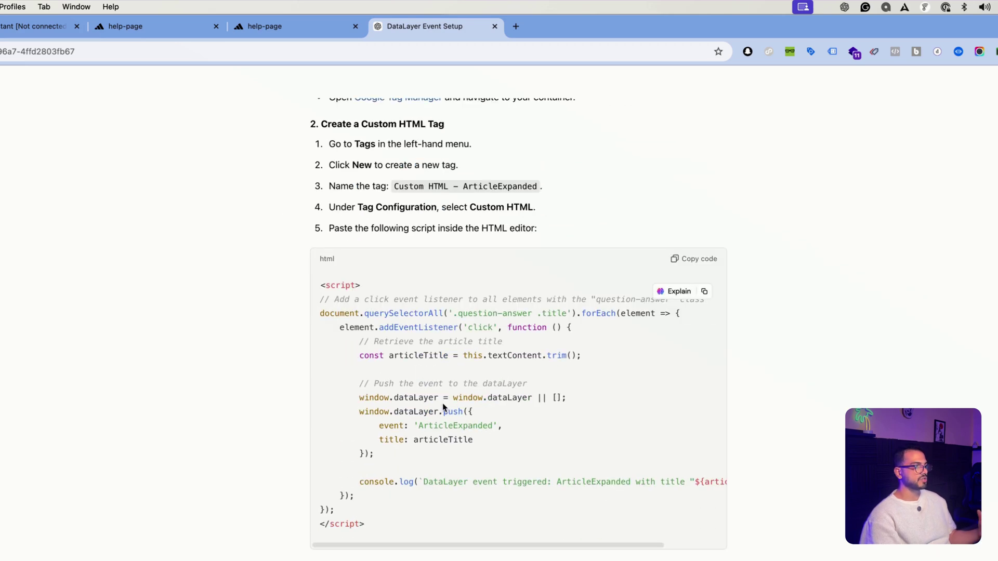
pyautogui.scroll(-1, 500, 304)
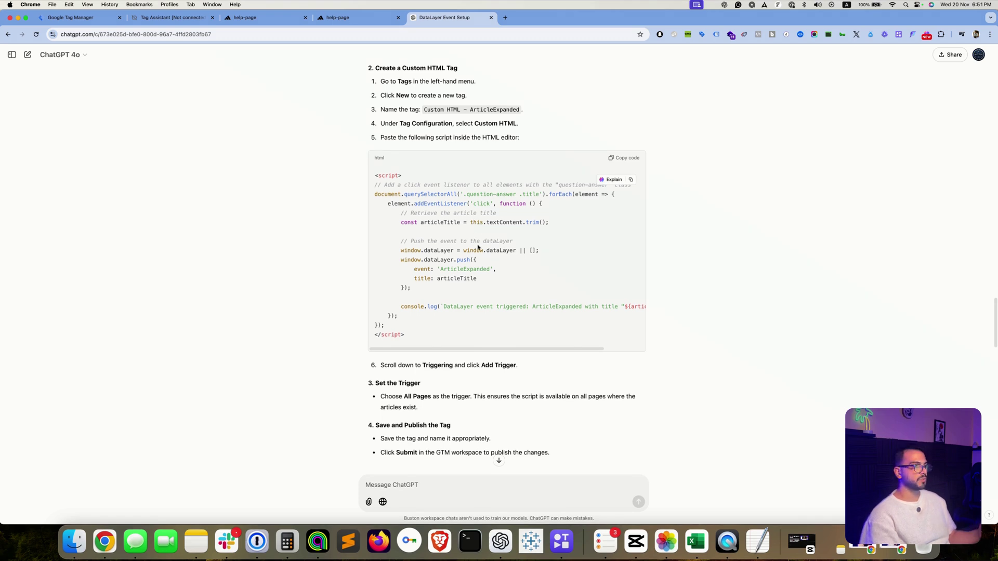
pyautogui.scroll(-2, 479, 249)
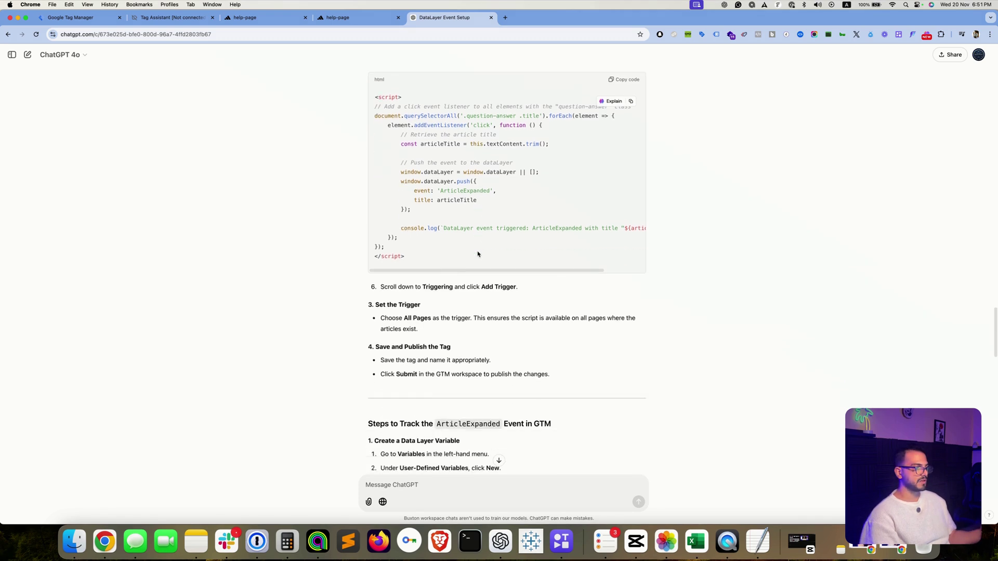
# On the debug-mode help page, list the captured dataLayer events in the datalayer checker and open its settings.
pyautogui.click(292, 18)
pyautogui.moveTo(309, 56)
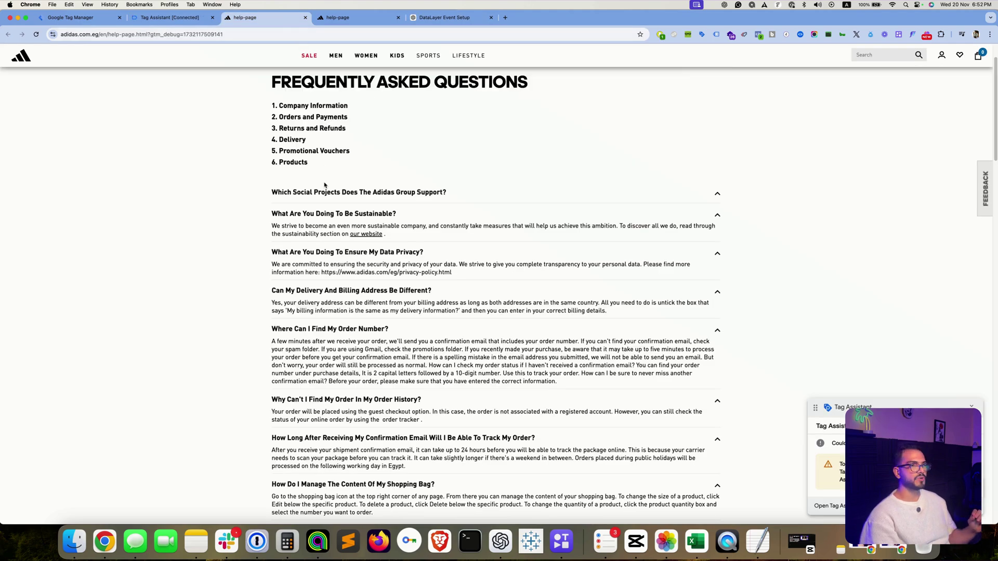
pyautogui.click(800, 34)
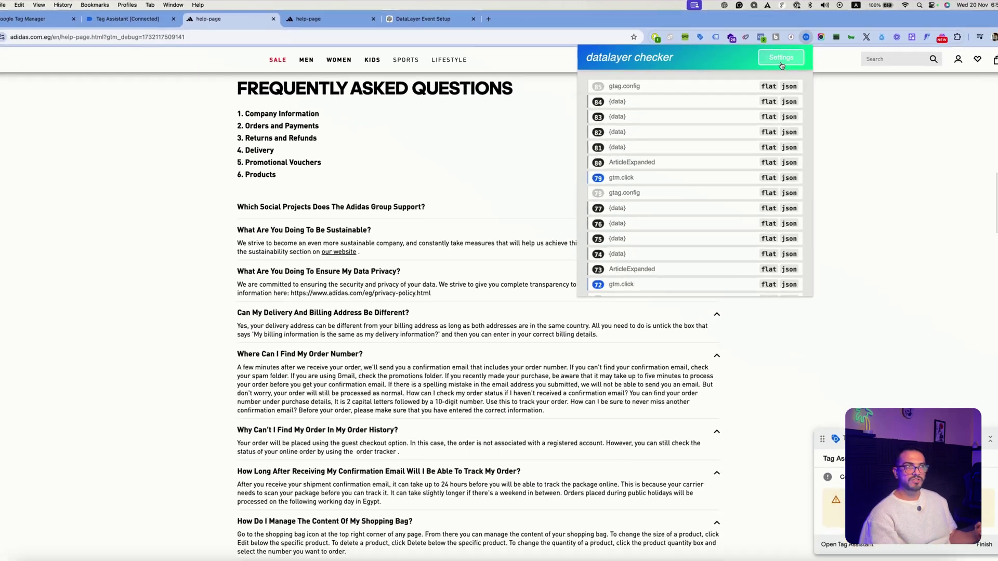
pyautogui.click(781, 58)
pyautogui.scroll(-5, 675, 198)
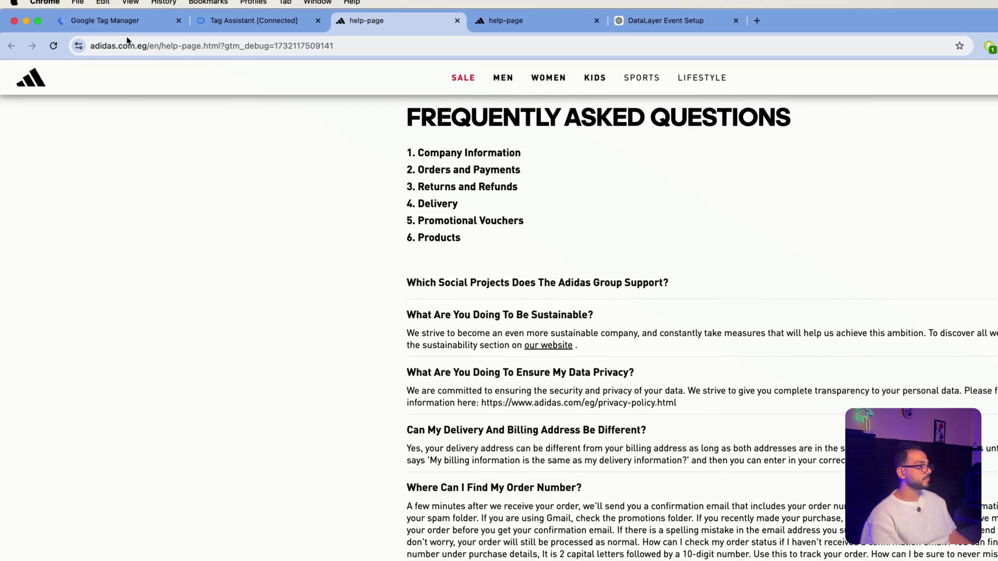
# Open the Data Layer Event - ArticleExpanded tag's Custom HTML code in GTM, then return to the help page.
pyautogui.click(78, 19)
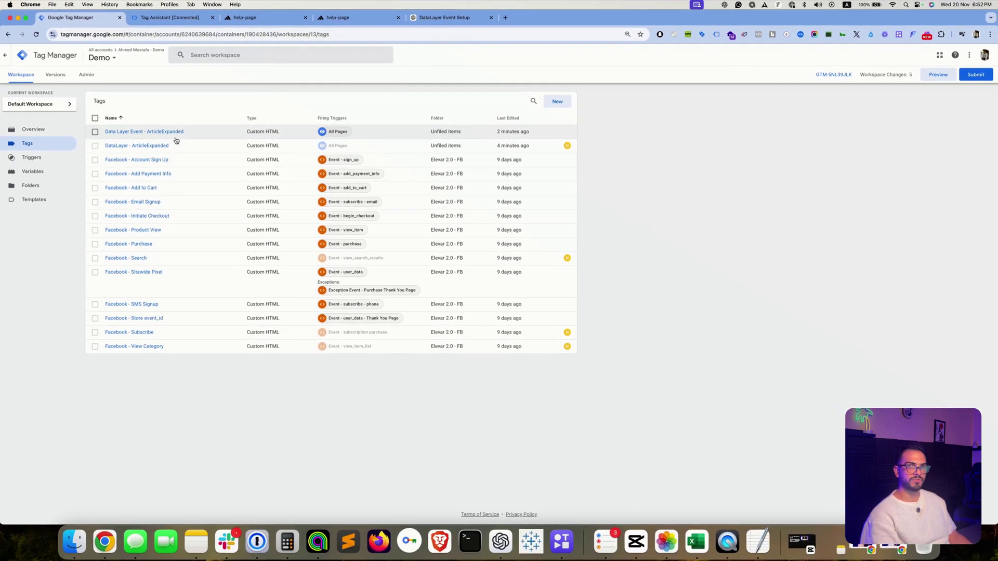
pyautogui.click(162, 134)
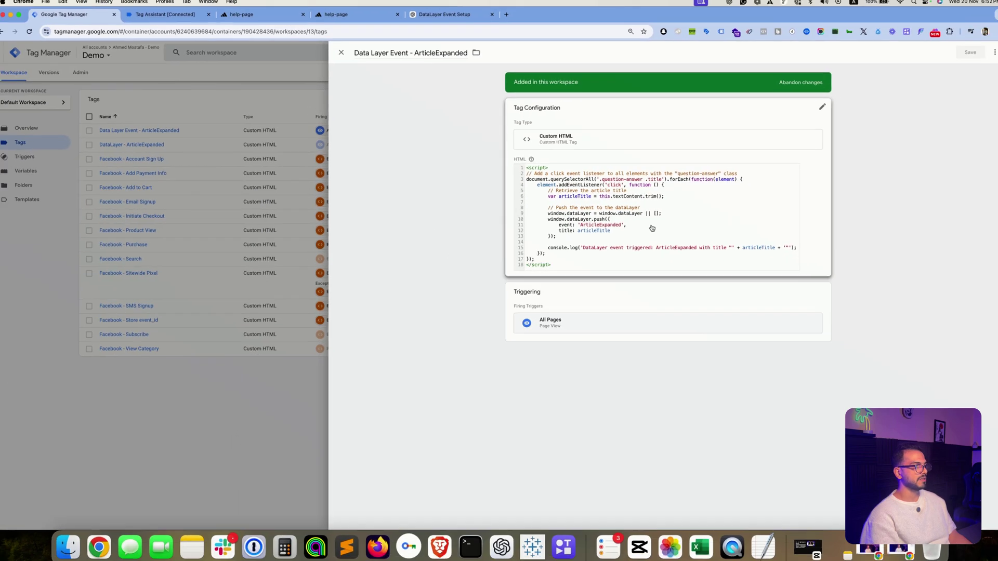
pyautogui.click(652, 228)
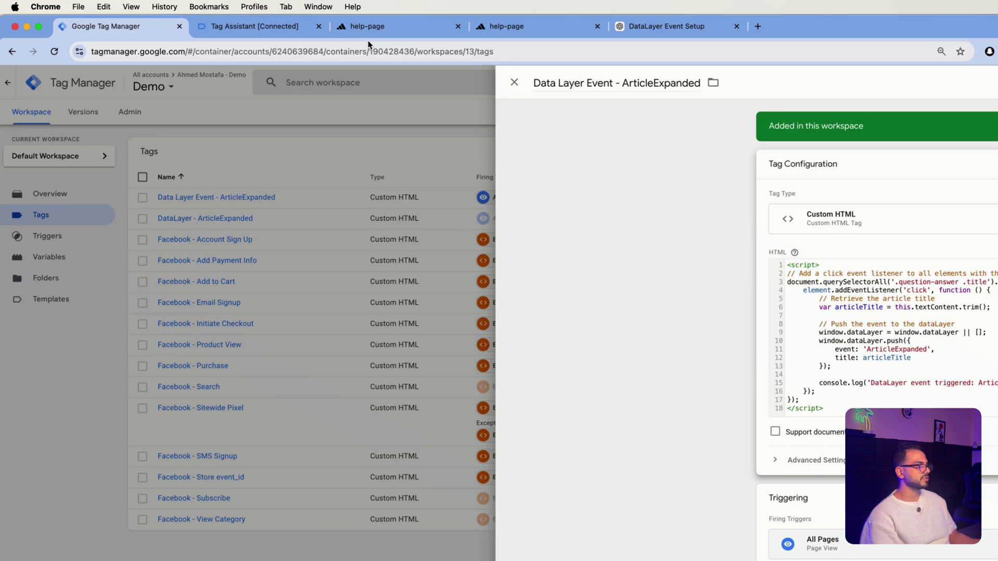
pyautogui.click(367, 28)
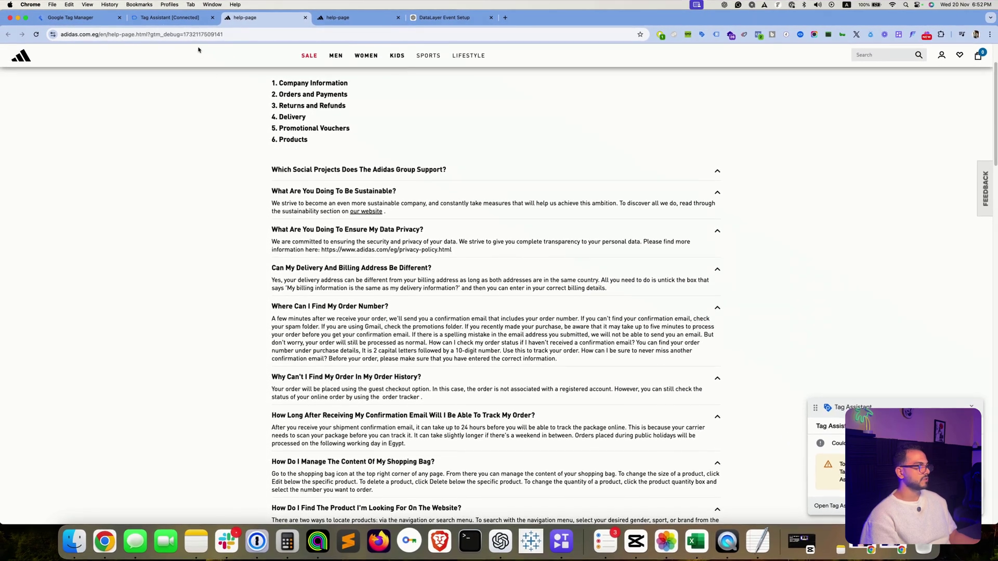
# Clear the old Tag Assistant messages, then click an FAQ title on the Adidas help page to fire the event.
pyautogui.click(177, 17)
pyautogui.click(88, 102)
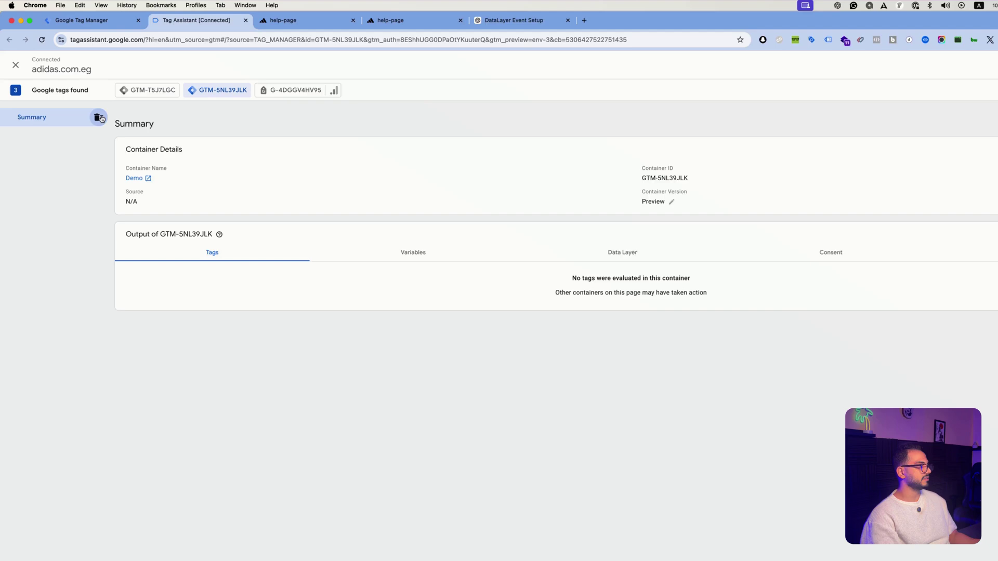
pyautogui.click(273, 26)
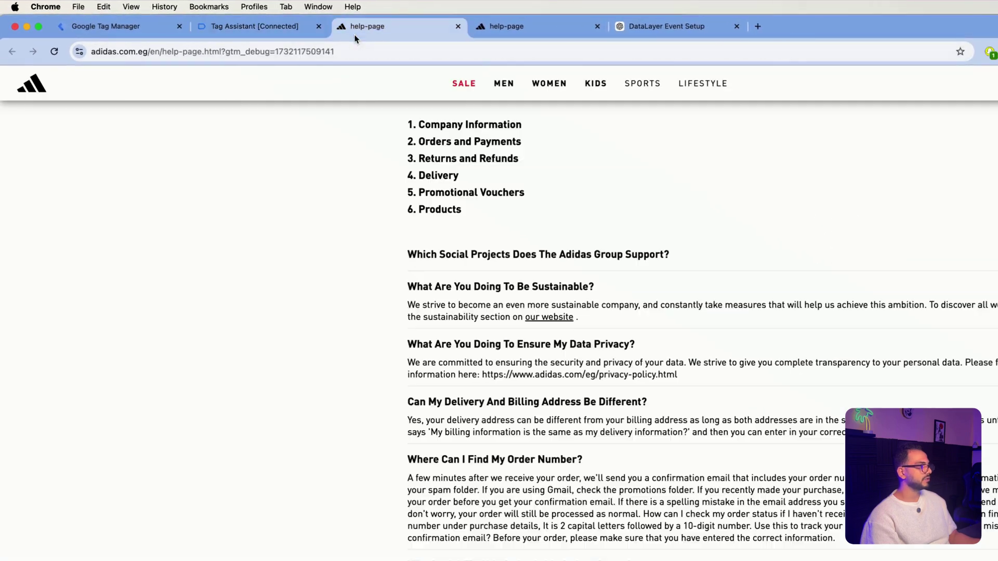
pyautogui.click(706, 196)
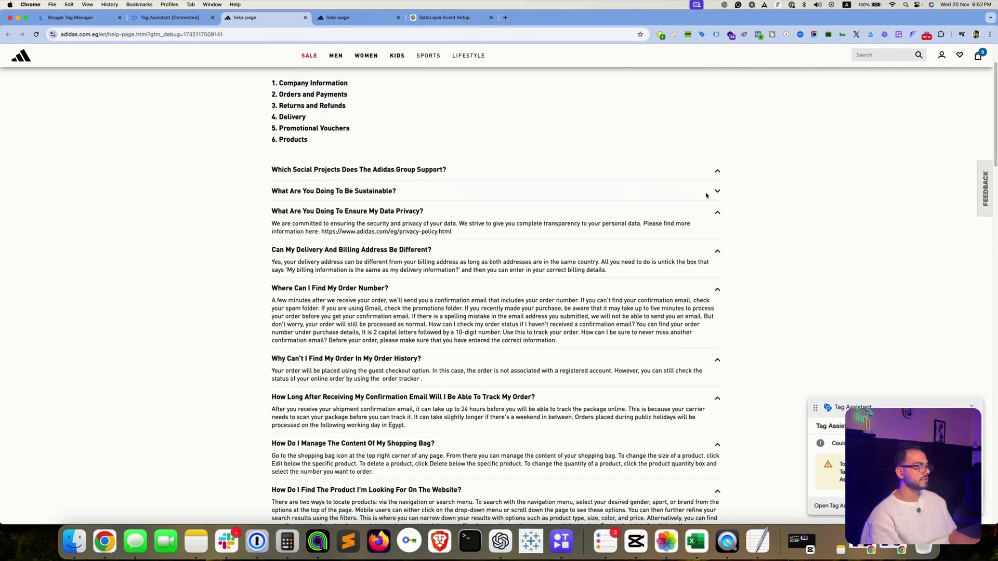
# Inspect the ArticleExpanded API call and select its pushed title "What are you doing to be sustainable?".
pyautogui.click(177, 17)
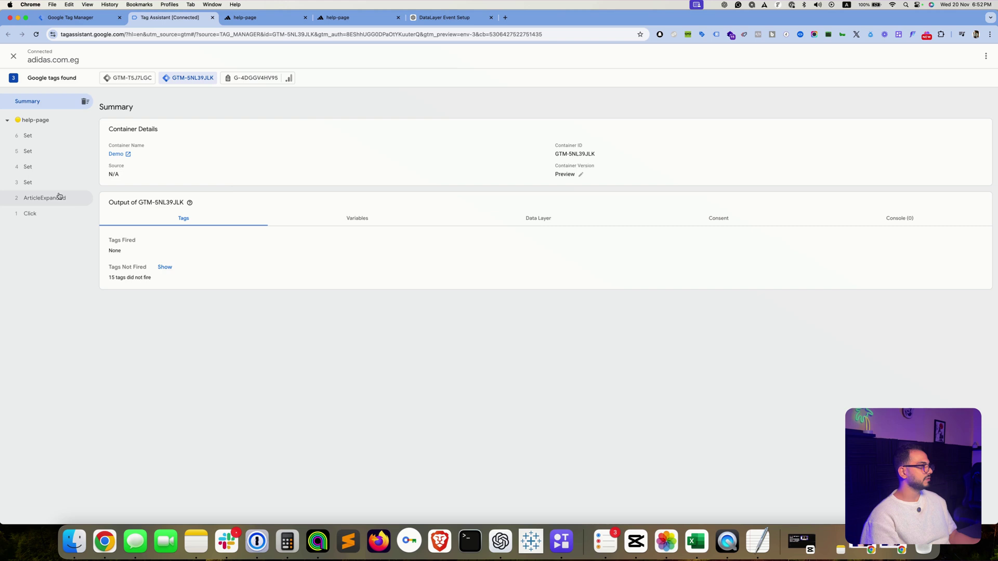
pyautogui.click(39, 202)
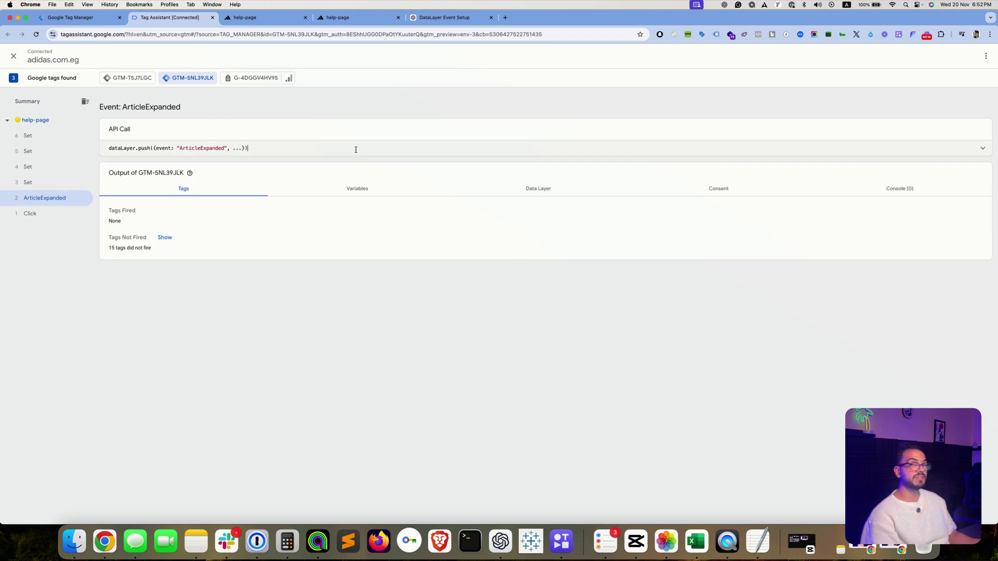
pyautogui.click(485, 152)
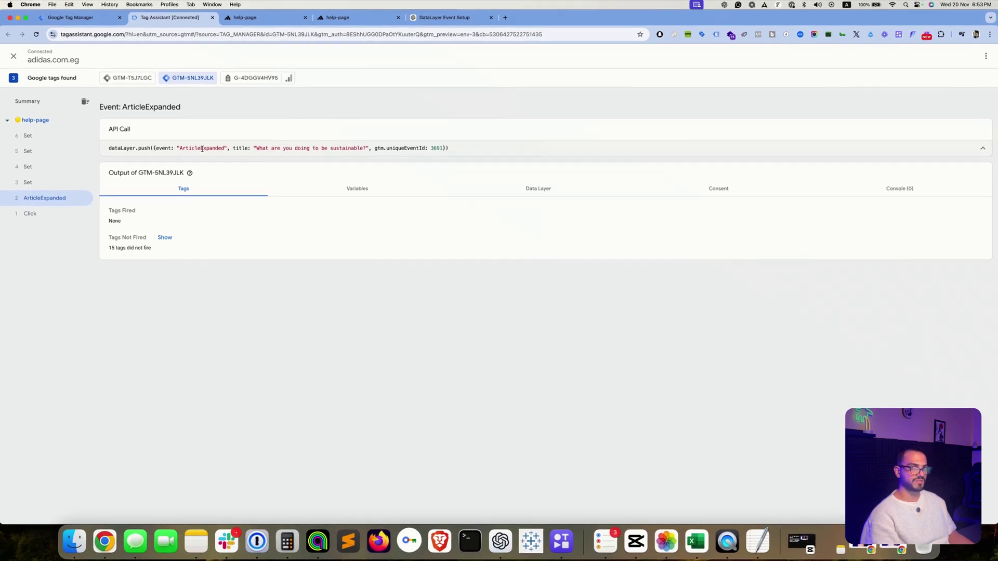
pyautogui.moveTo(256, 149); pyautogui.dragTo(283, 148)
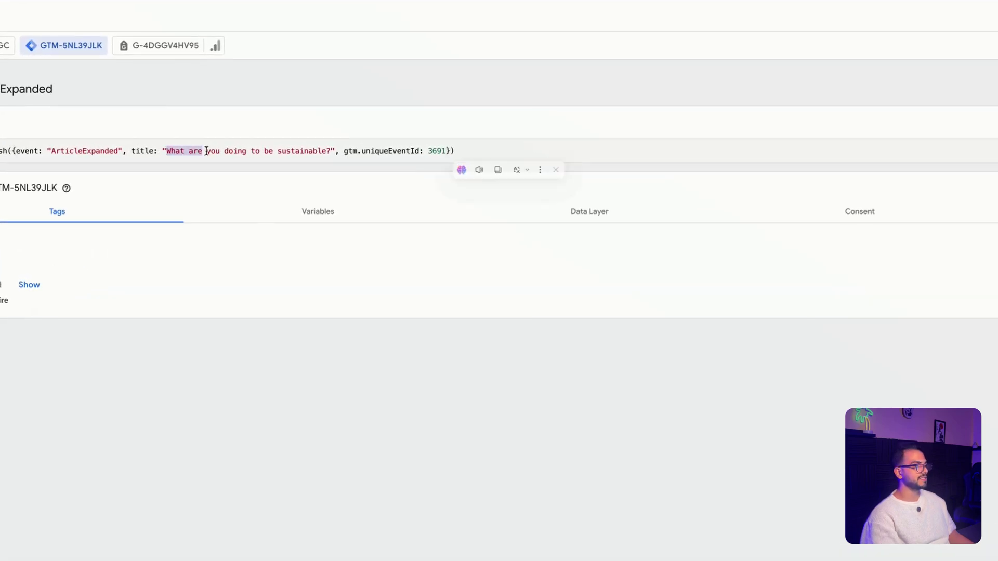
pyautogui.moveTo(206, 151); pyautogui.dragTo(329, 151)
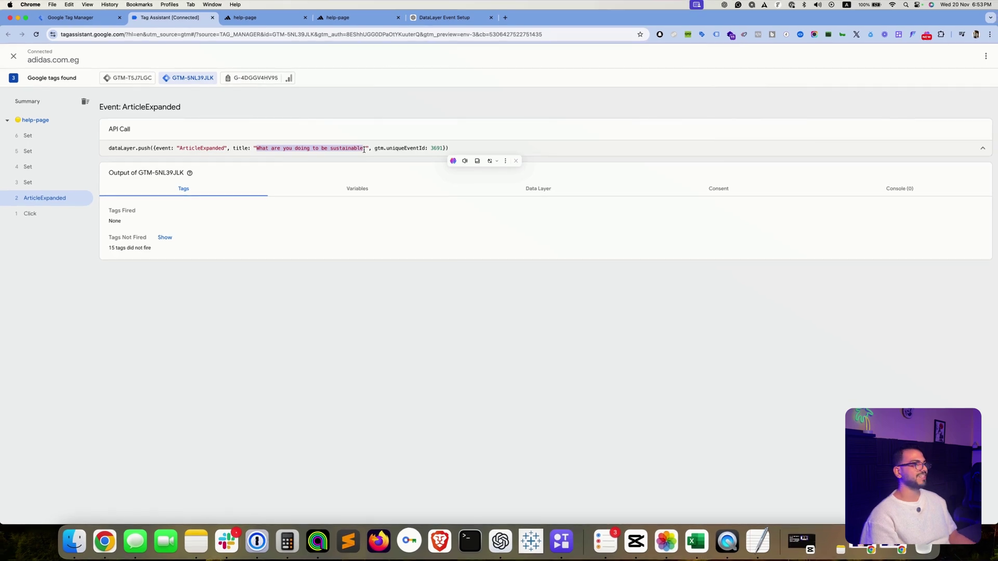
pyautogui.moveTo(364, 150); pyautogui.dragTo(368, 150)
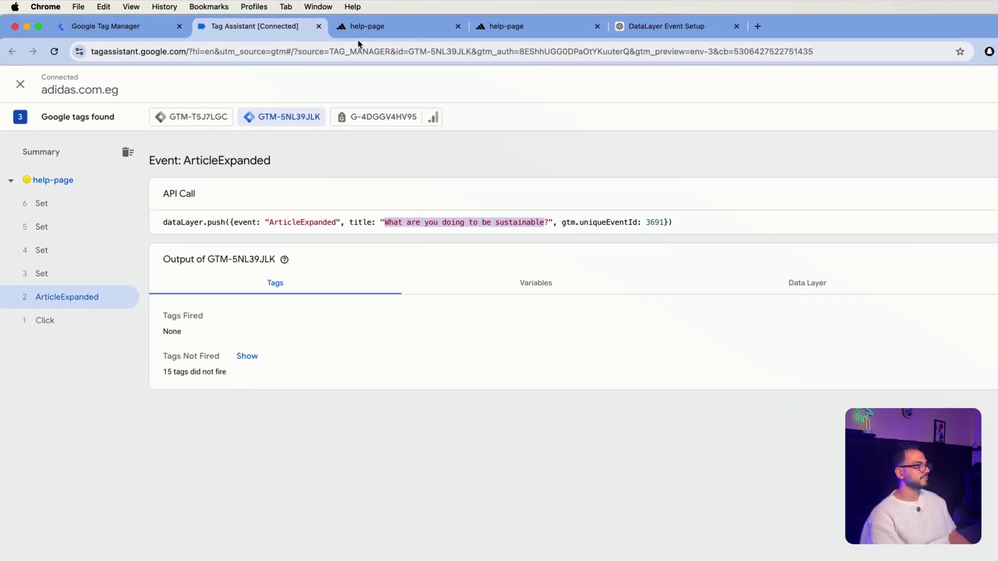
pyautogui.click(666, 26)
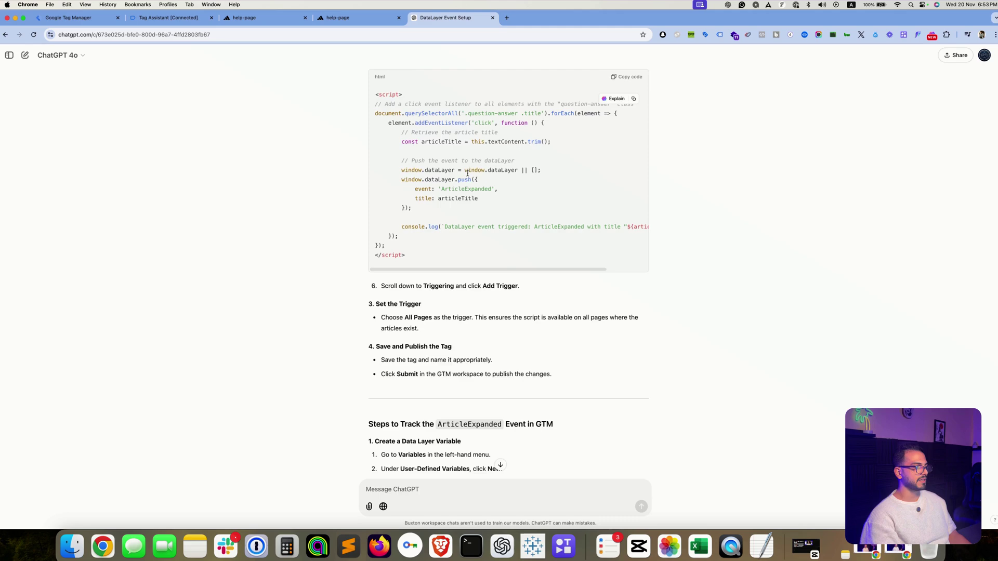
pyautogui.scroll(-5, 468, 174)
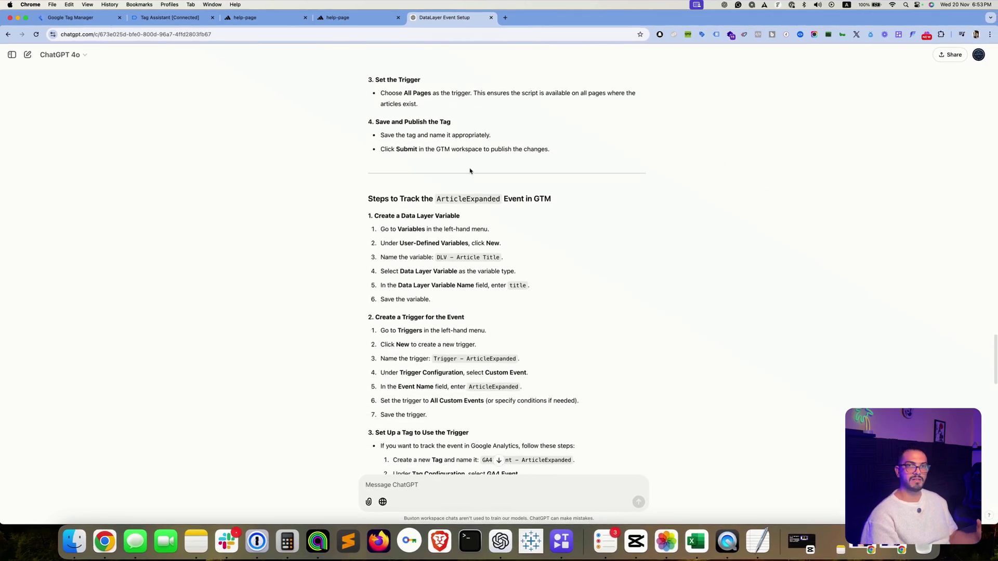
pyautogui.scroll(-1, 462, 177)
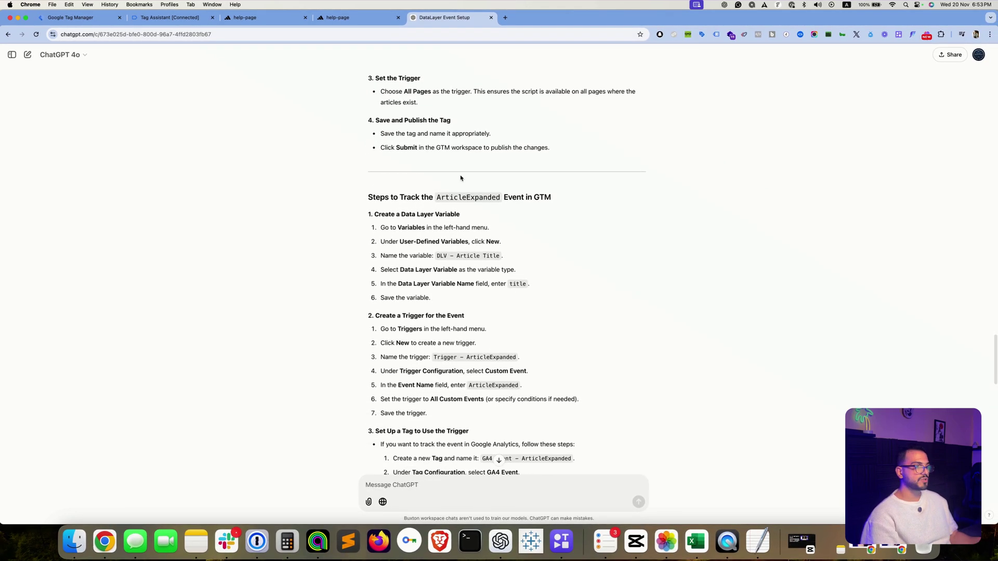
pyautogui.scroll(-8, 461, 178)
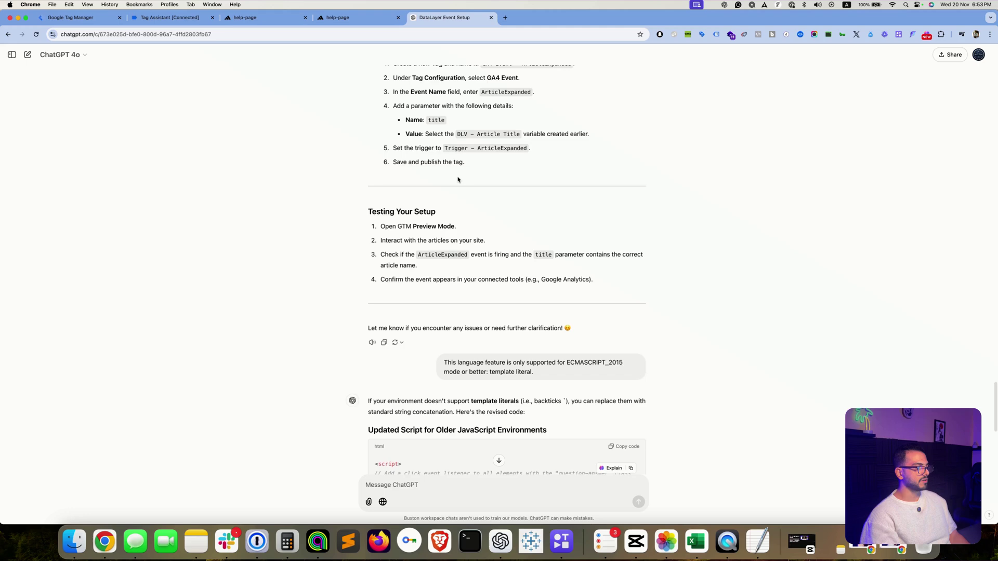
pyautogui.scroll(-6, 458, 179)
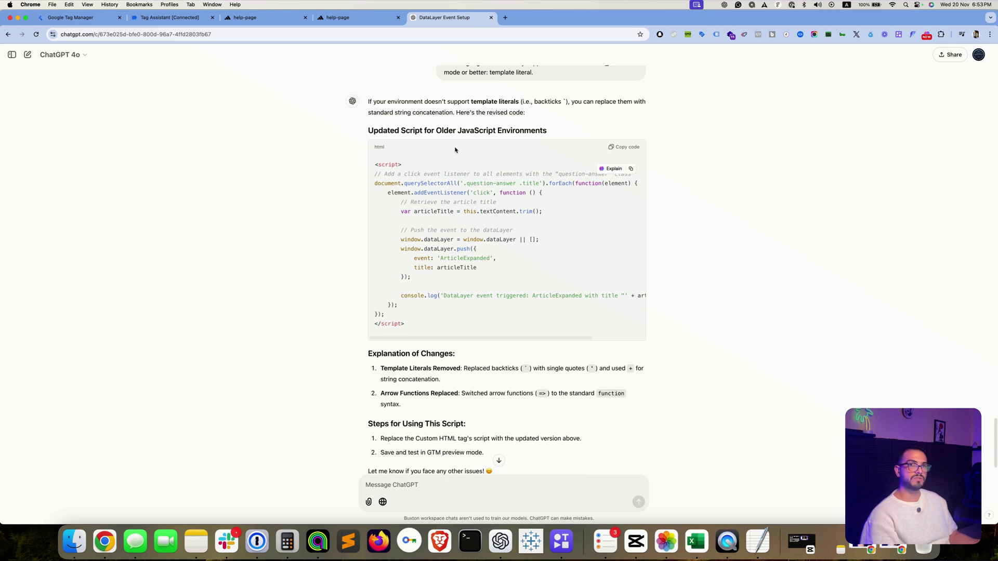
pyautogui.scroll(4, 498, 160)
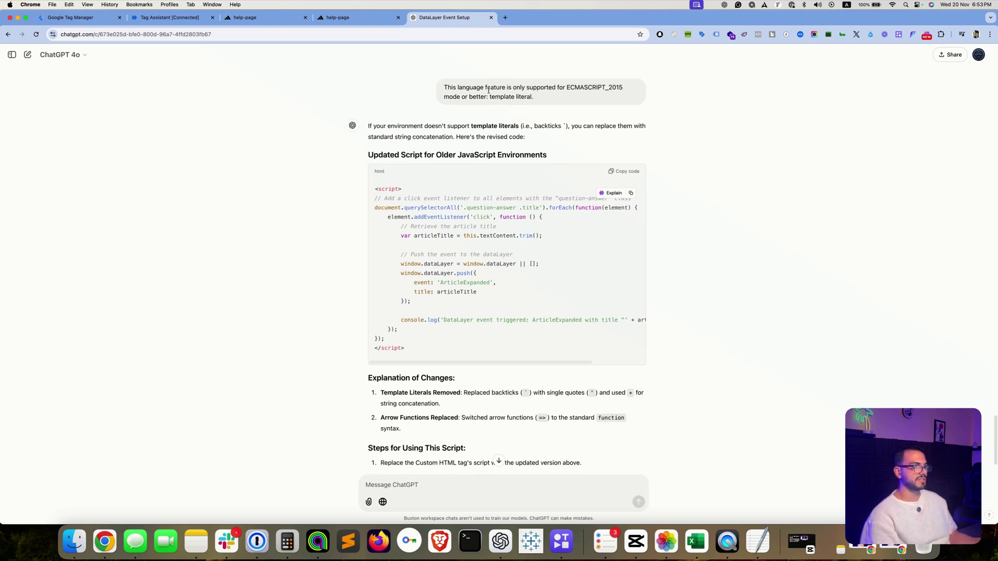
pyautogui.tripleClick(537, 164)
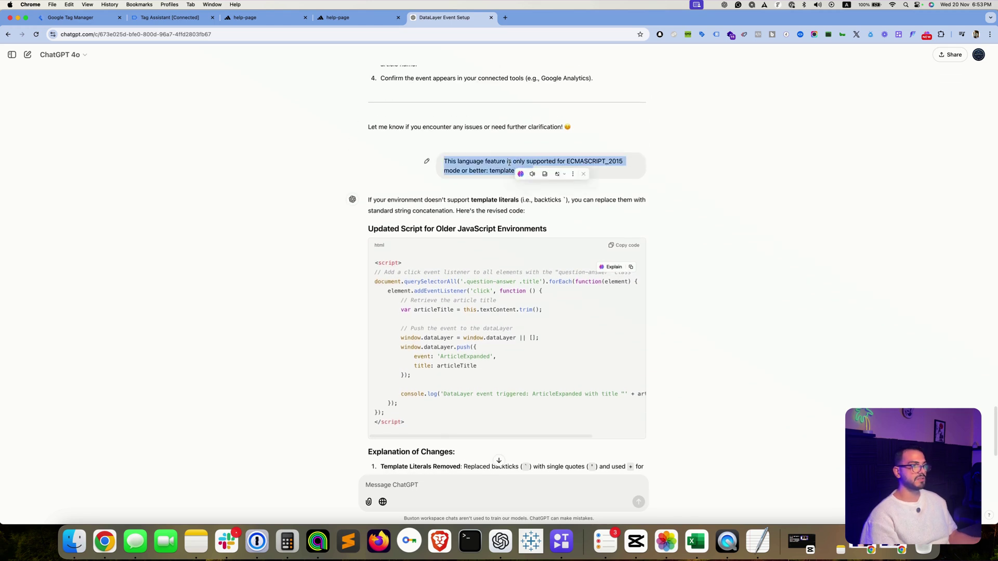
pyautogui.click(484, 158)
pyautogui.scroll(-3, 481, 195)
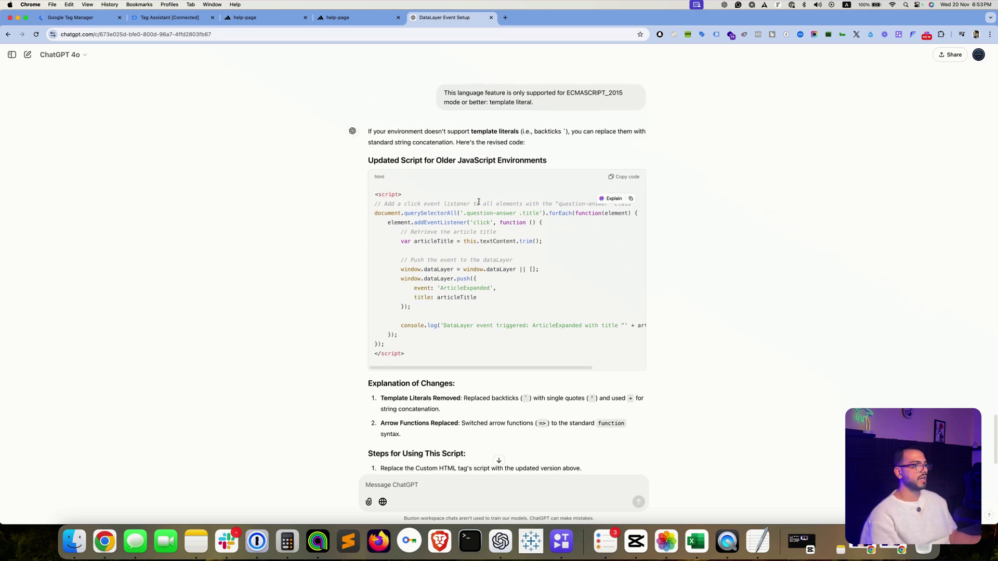
pyautogui.tripleClick(378, 130)
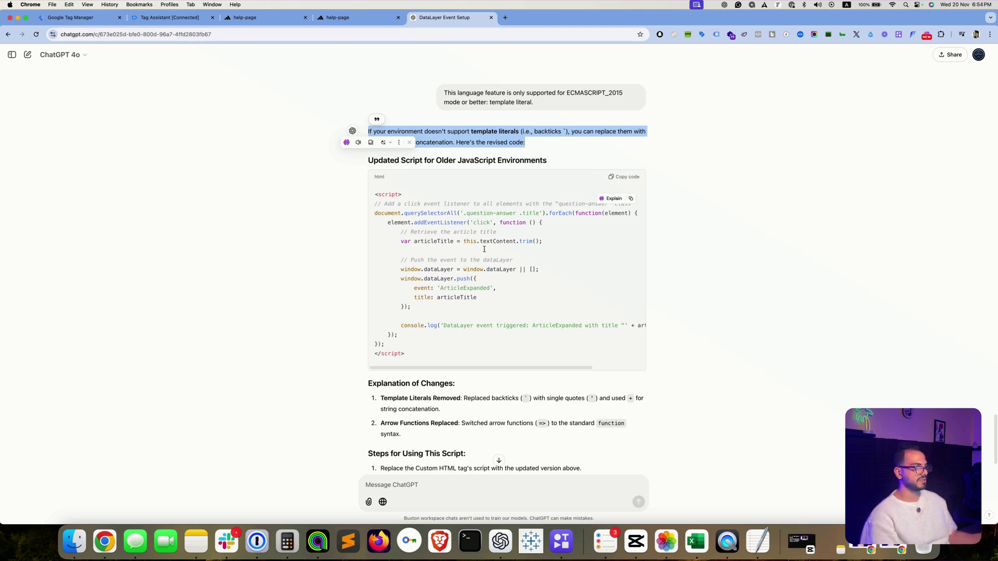
# Switch to the Tag Manager editor showing the ArticleExpanded tag's concatenation-based Custom HTML script.
pyautogui.click(83, 18)
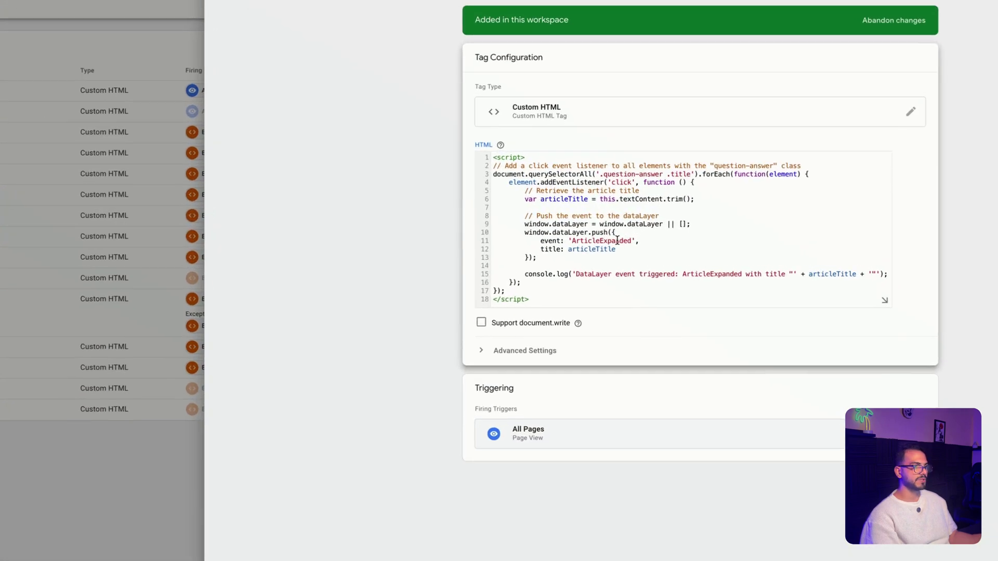